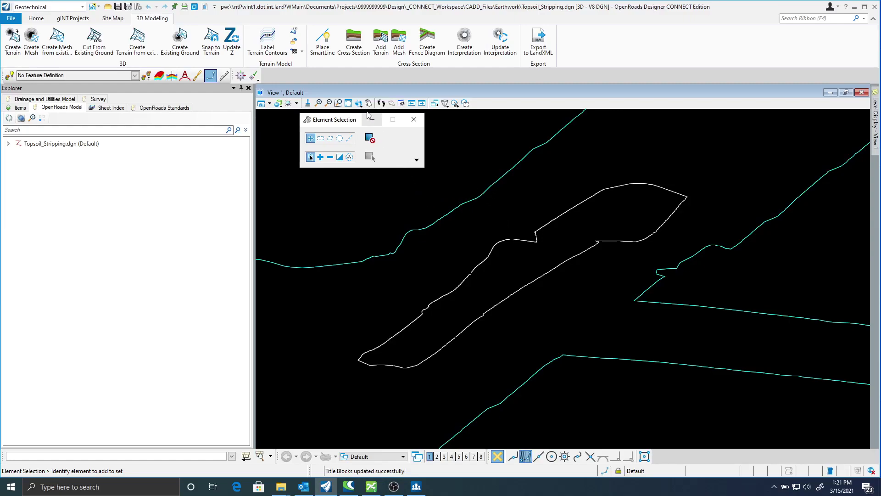
Step: Rotate View 1 dynamically so the outline runs diagonally, re-centre it, and select the white line string
left_click(358, 104)
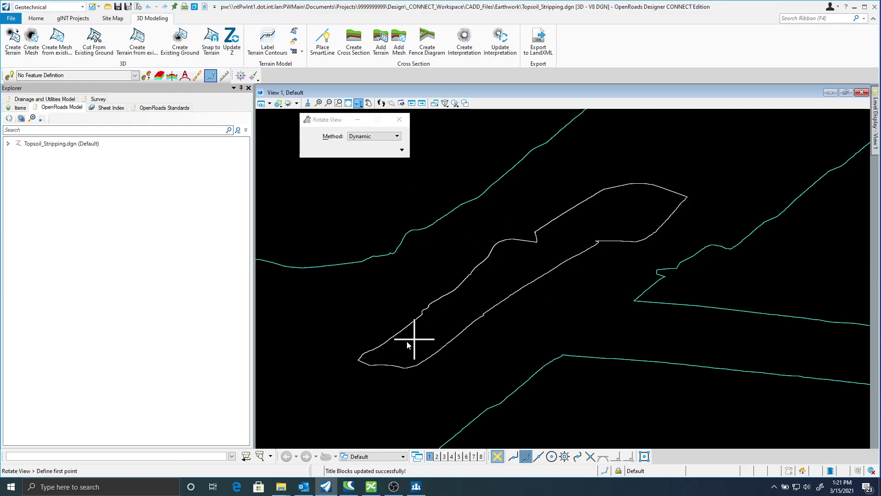
left_click(358, 360)
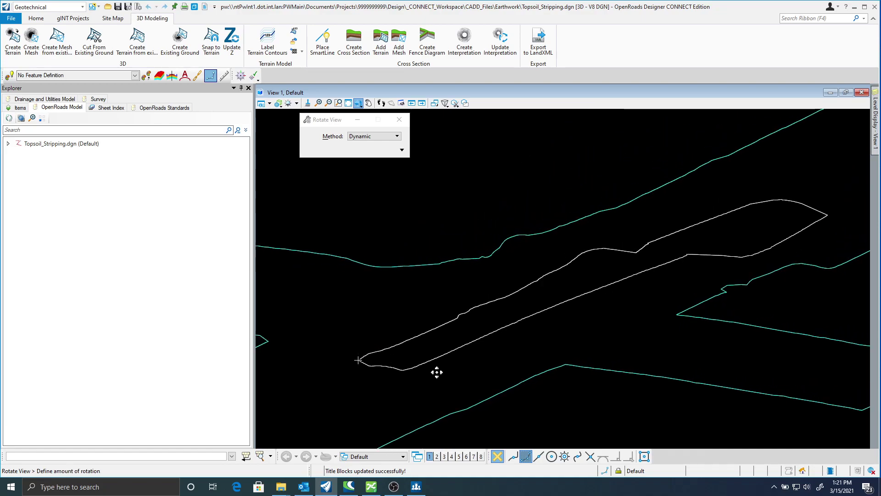
left_click(456, 374)
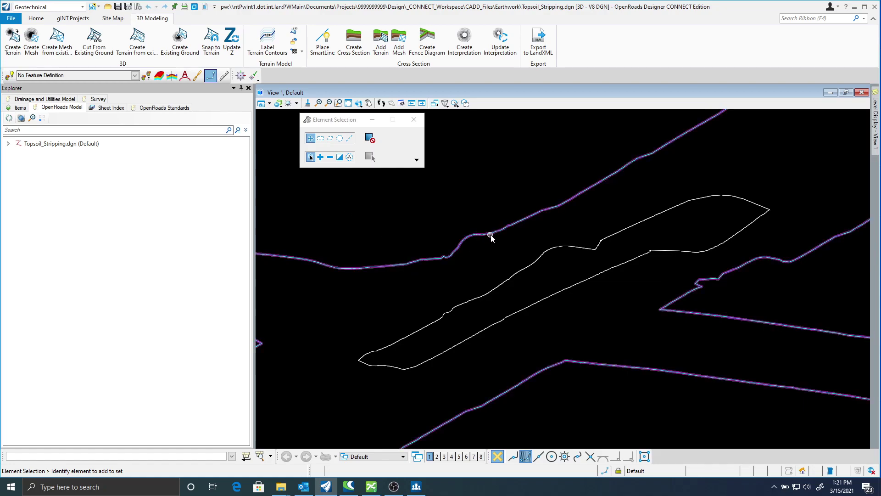
middle_click_drag(542, 240, 527, 193)
mouse_move(495, 238)
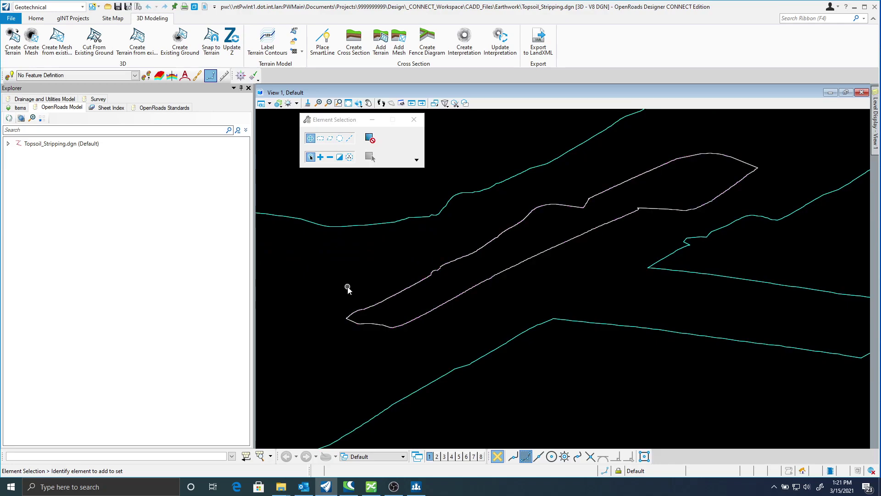
left_click(452, 261)
Step: Switch to the OpenRoads Modeling workflow, then start and cancel a copy of the white outline
left_click(52, 8)
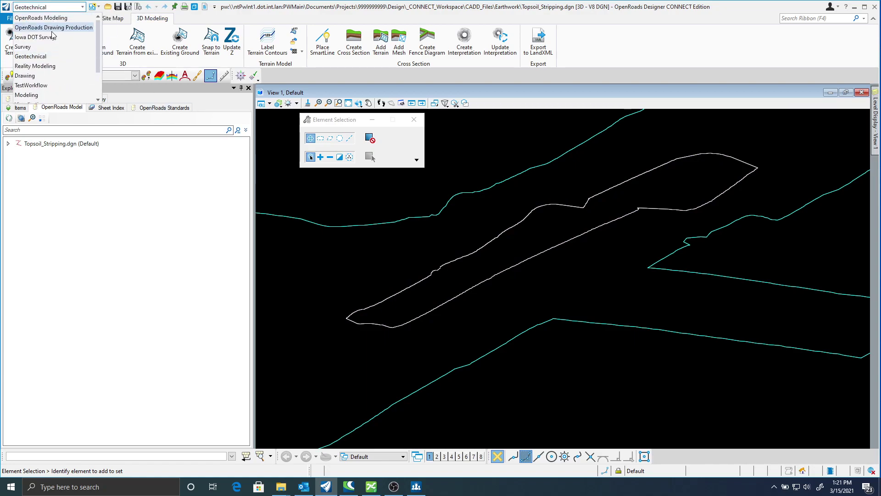
left_click(54, 18)
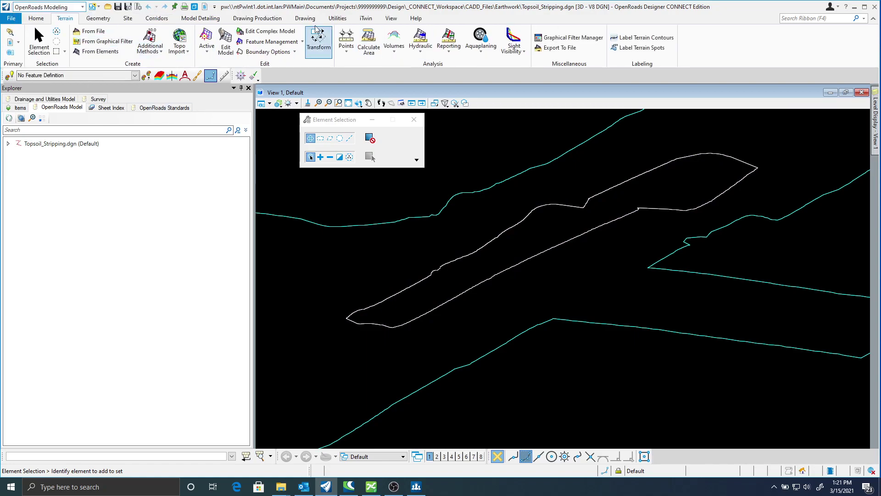
left_click(305, 18)
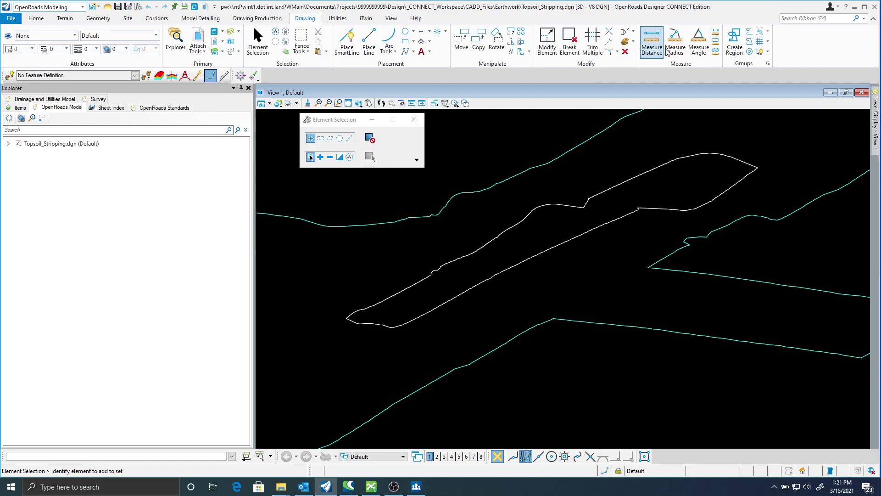
left_click(479, 42)
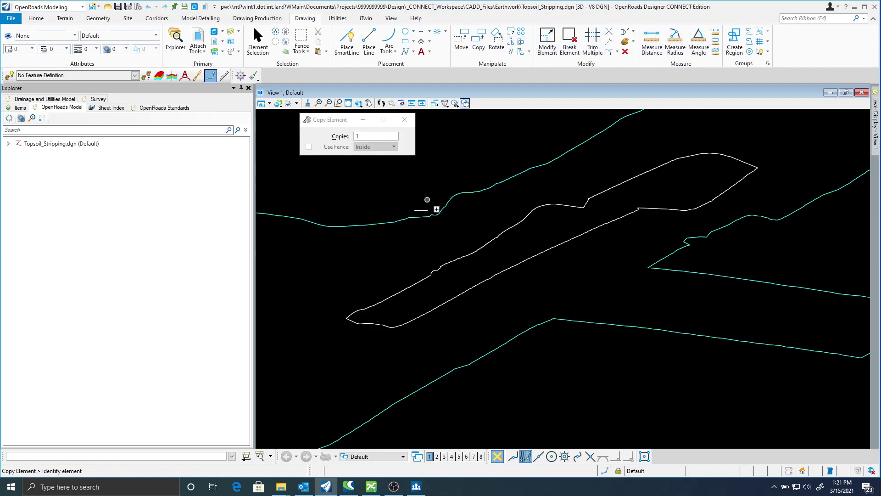
left_click(348, 313)
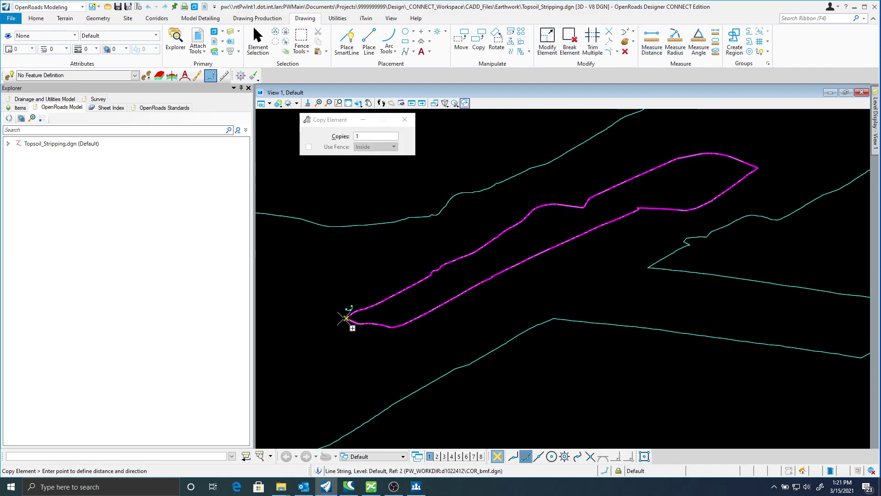
right_click(334, 290)
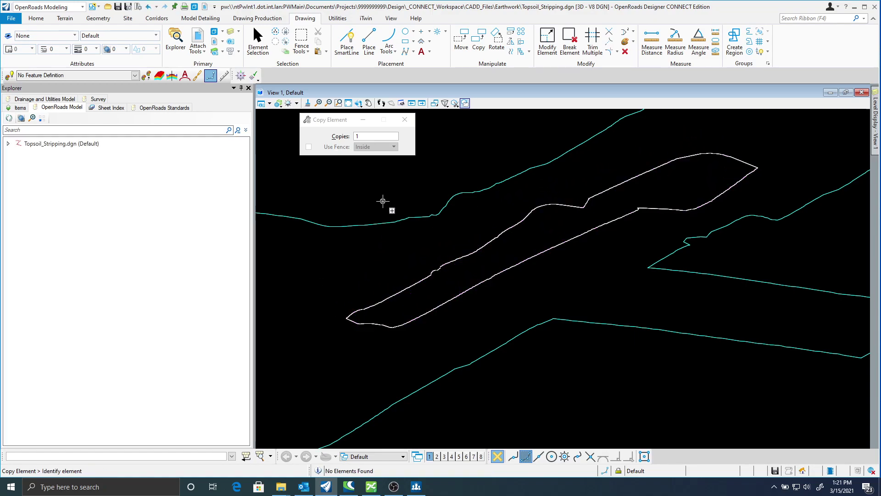
Step: Detach the COR_bmf.dgn reference, confirm, and close the References list
left_click(197, 41)
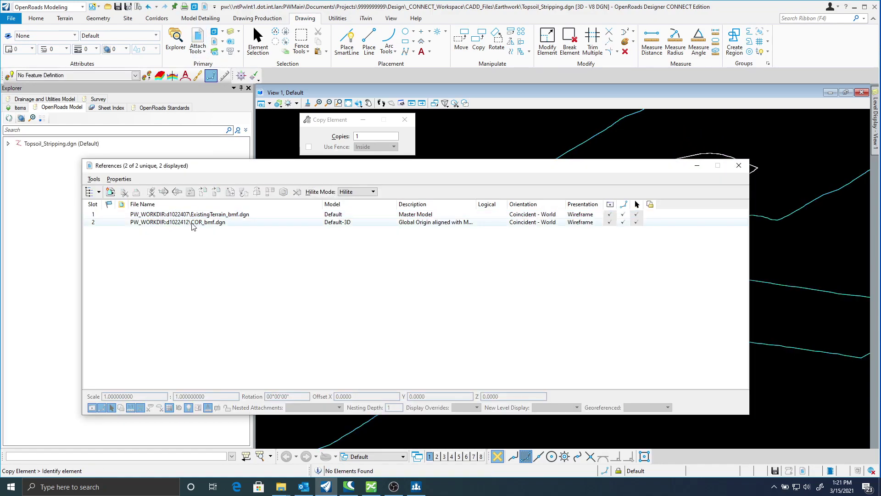
right_click(200, 221)
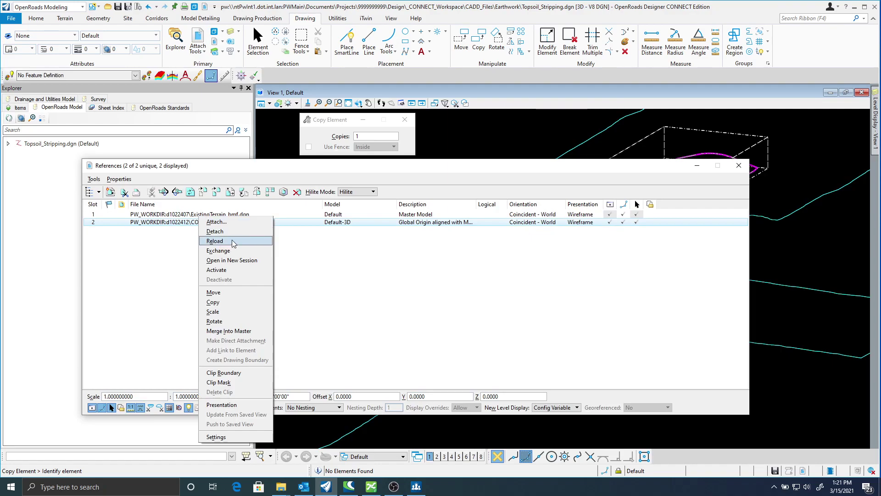
left_click(215, 232)
left_click(466, 195)
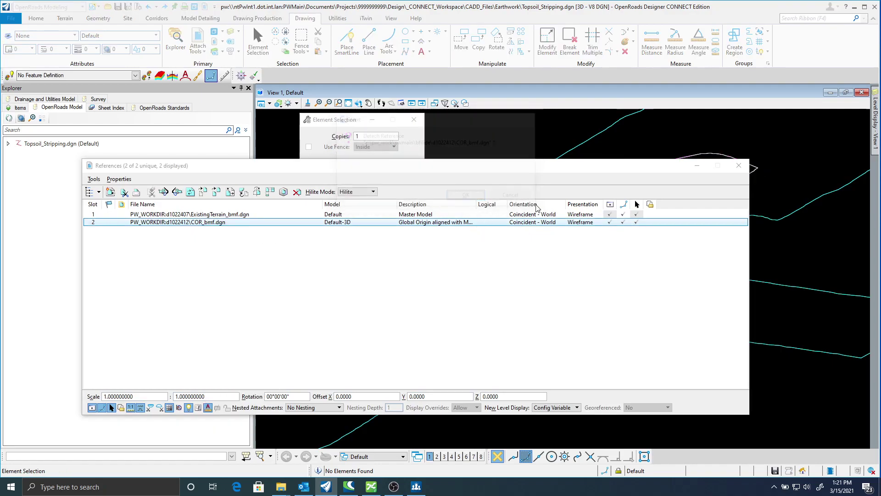
left_click(739, 166)
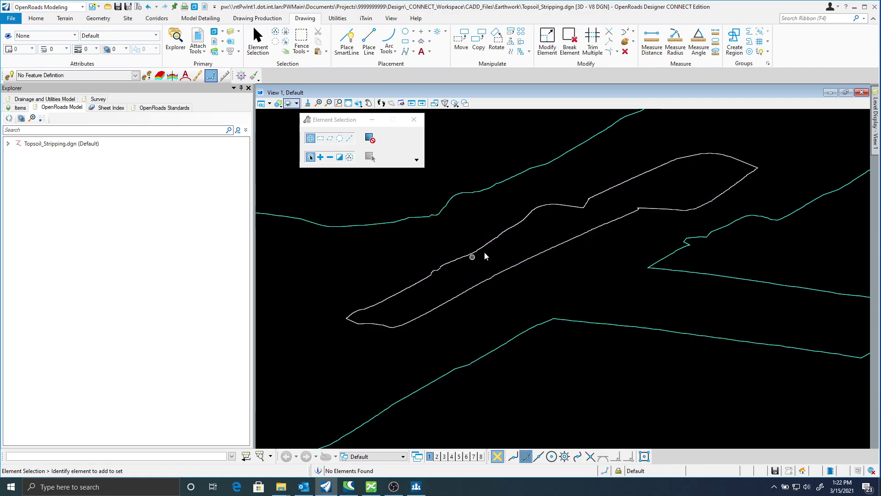
Step: Create a complex shape from the white line string using the Automatic method, then re-centre the view
left_click(750, 42)
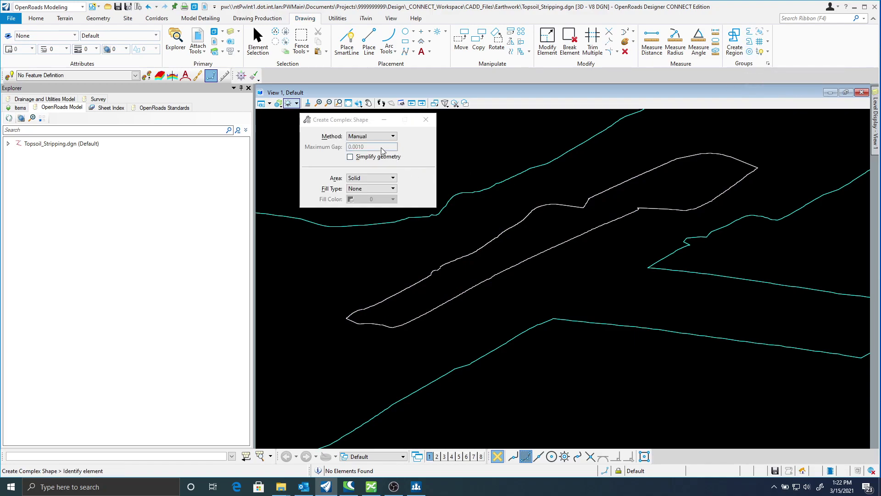
left_click(372, 135)
left_click(367, 150)
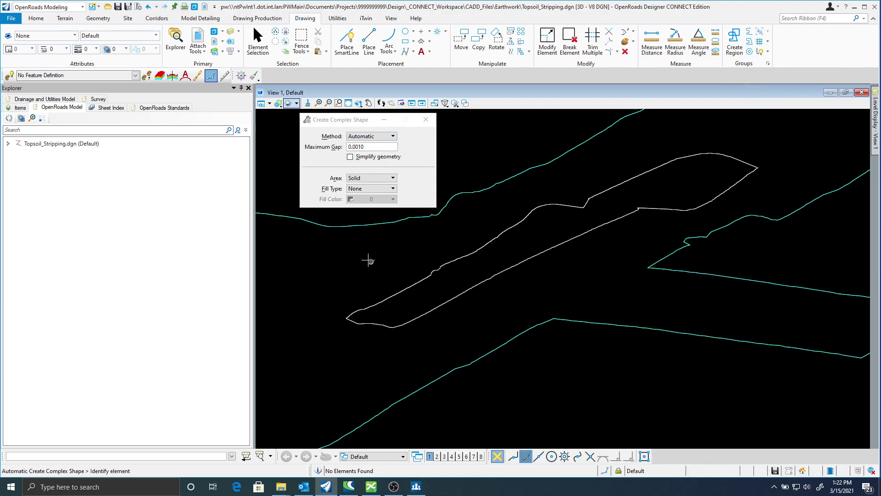
left_click(384, 299)
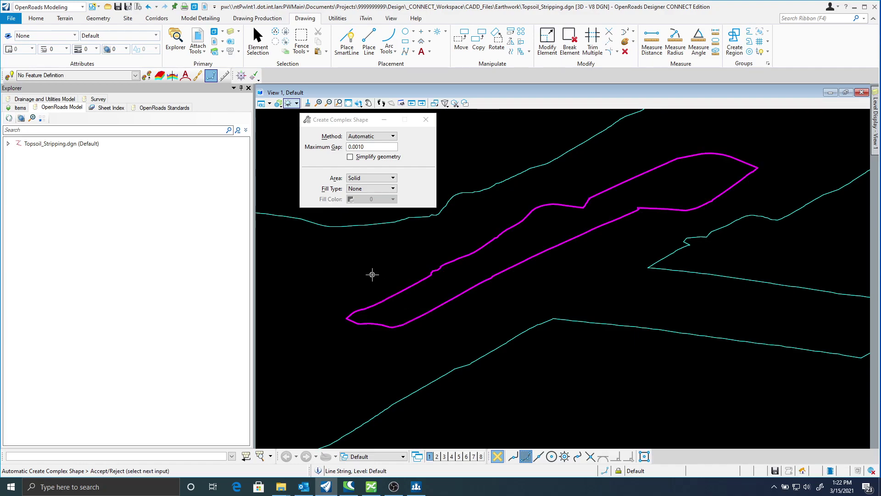
left_click(373, 274)
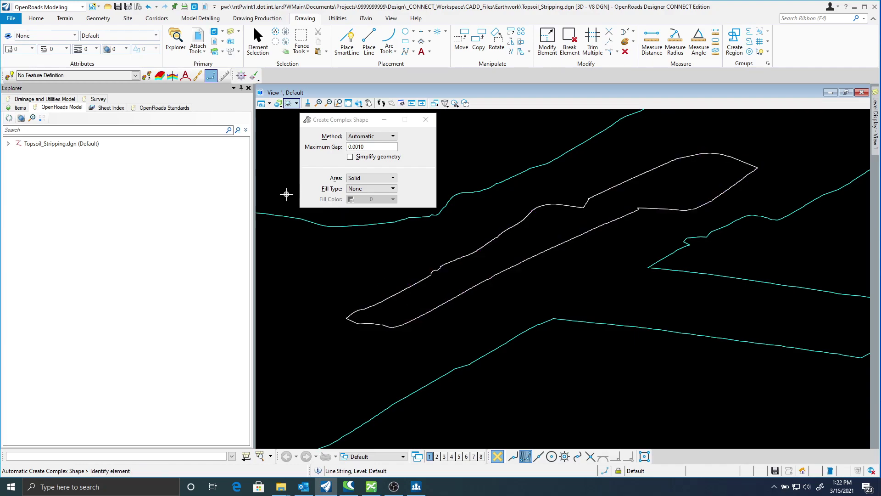
left_click(256, 41)
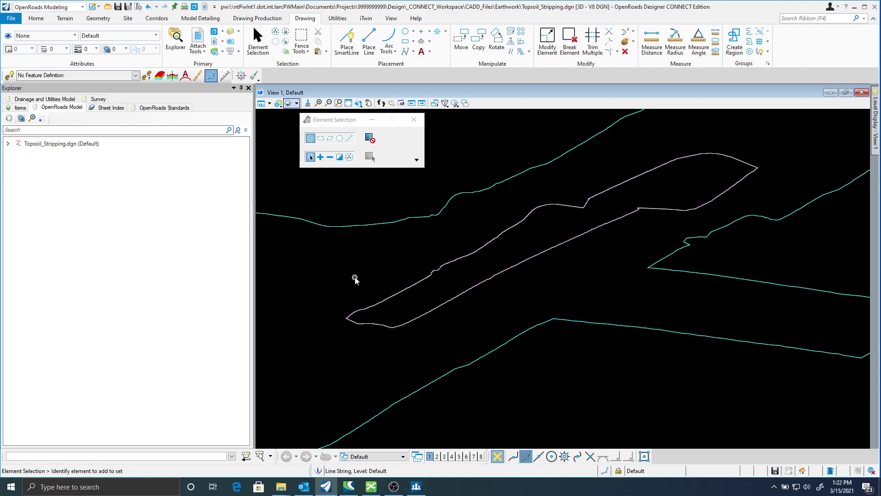
middle_click_drag(354, 276, 396, 255)
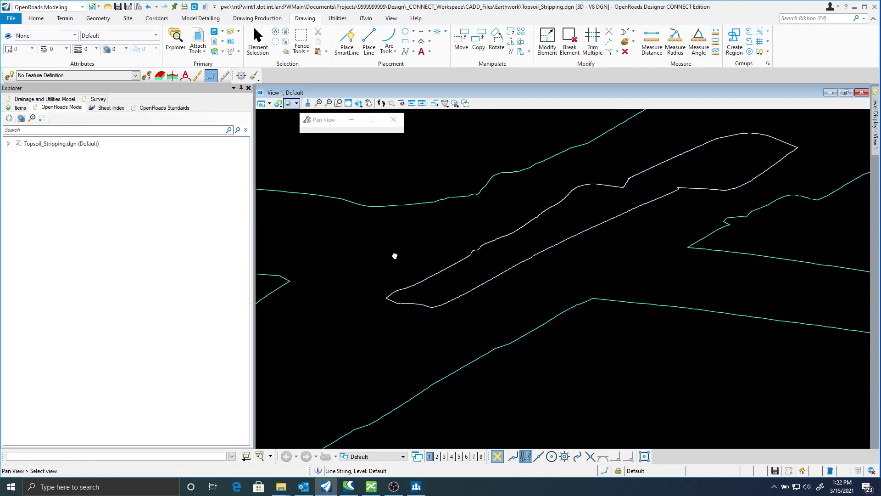
Step: Start Create Clipped Terrain Model with the Road_Trianlges feature definition and the name Clipped
left_click(66, 18)
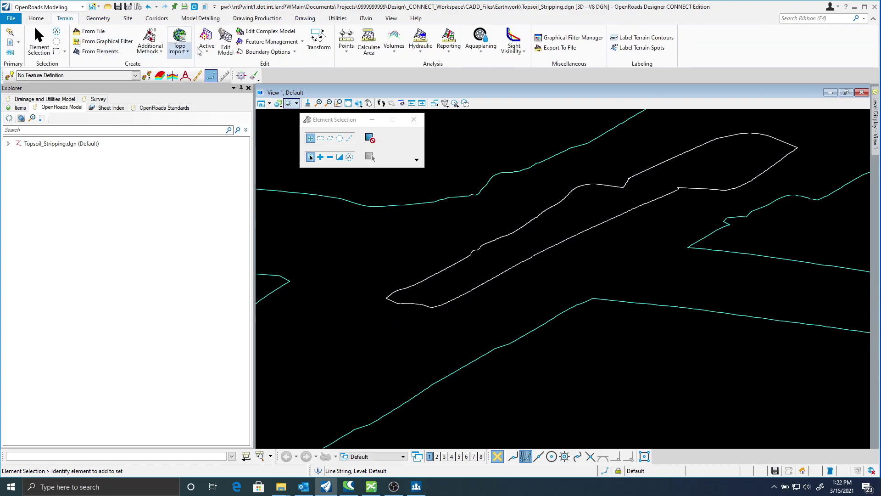
left_click(150, 46)
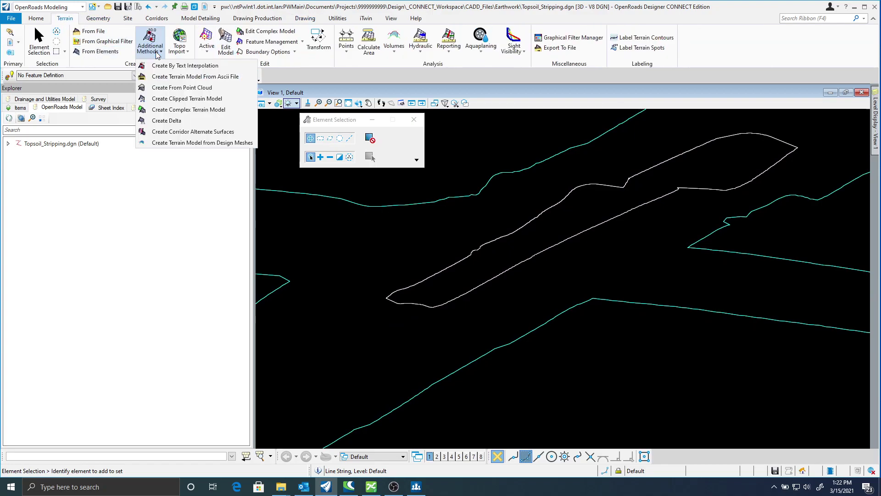
left_click(197, 101)
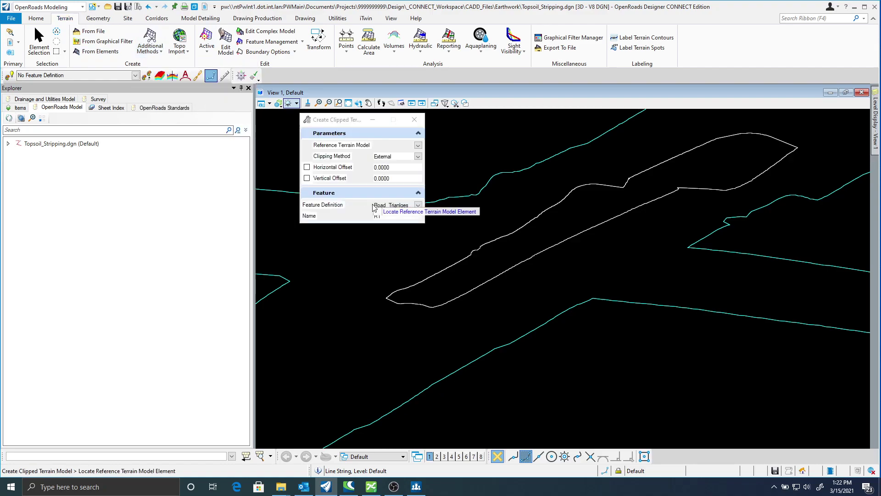
left_click(418, 204)
left_click(427, 287)
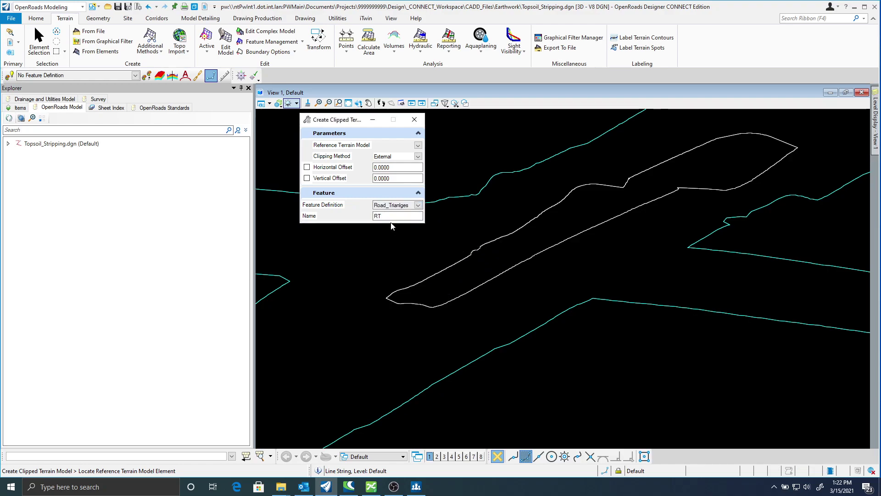
type("Clipped")
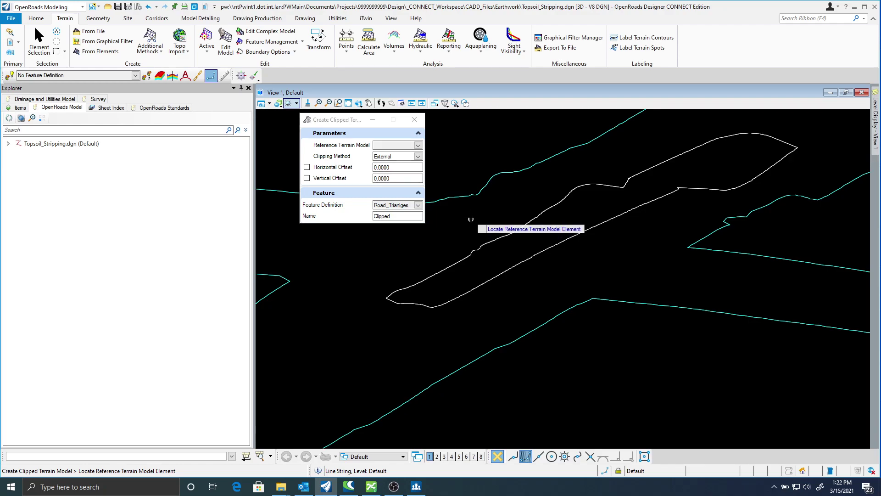
Step: Clip the existing terrain to the road outline with 0 offsets and the External method
left_click(472, 216)
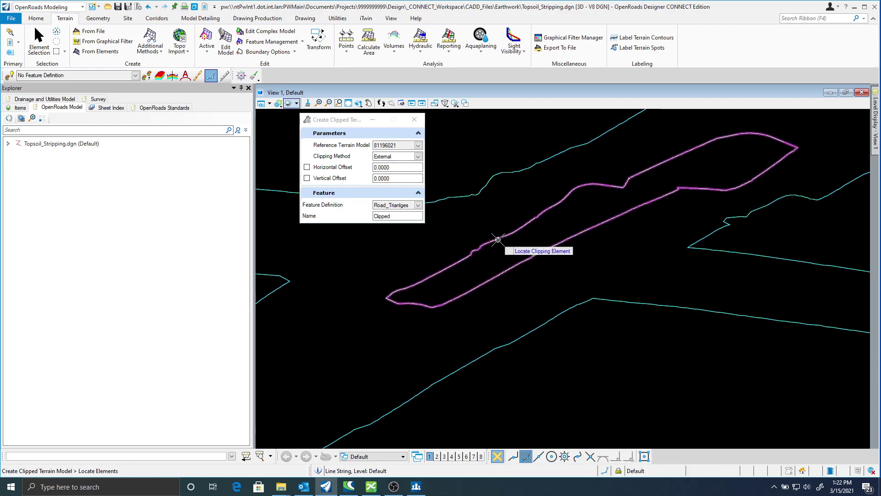
left_click(495, 238)
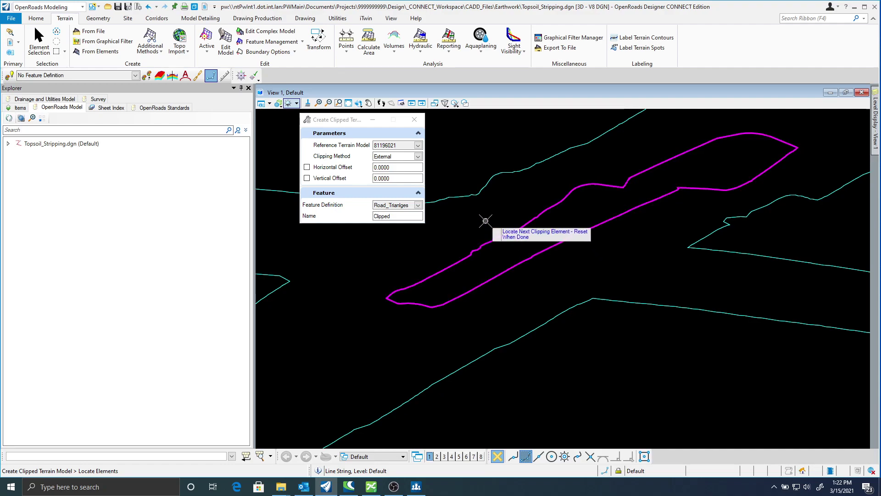
right_click(485, 220)
left_click(486, 220)
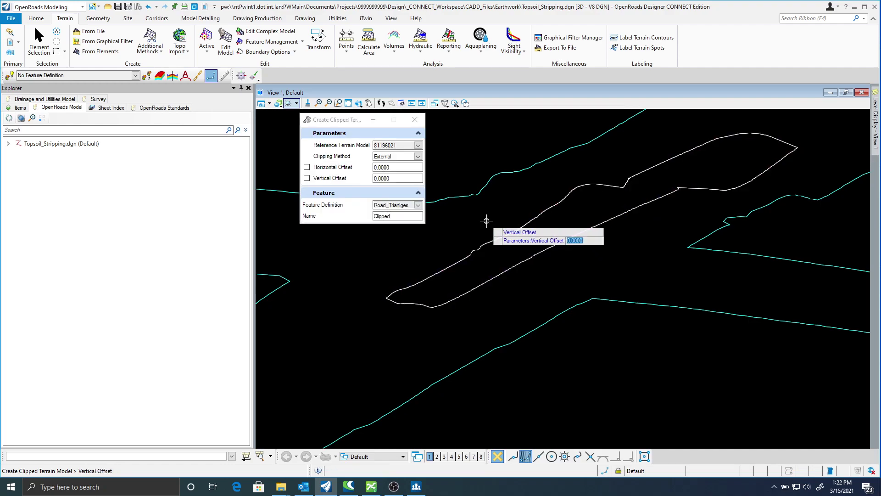
left_click(486, 221)
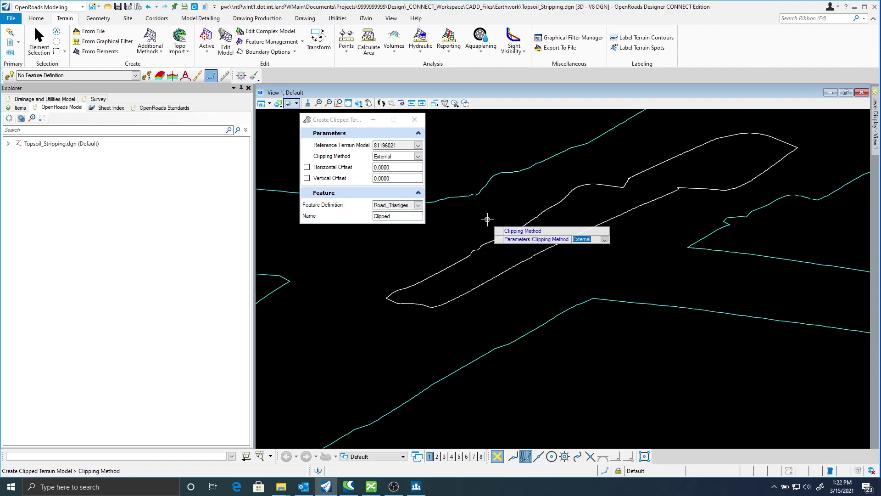
left_click(487, 220)
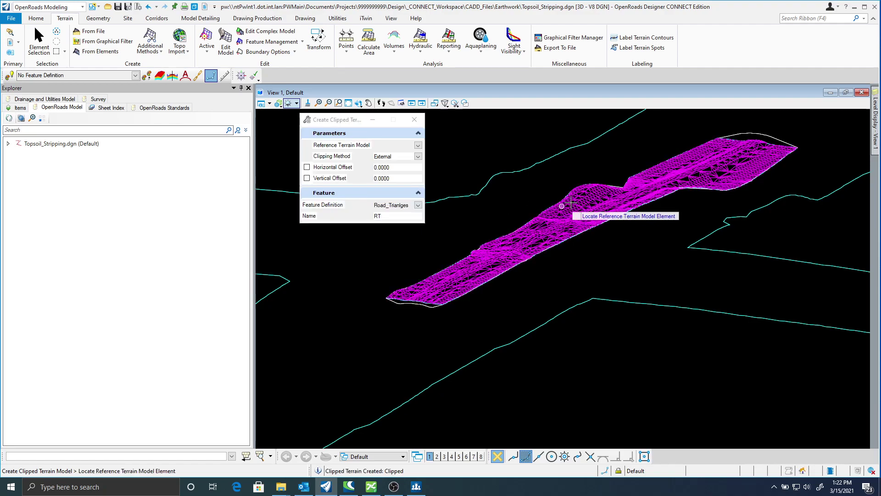
middle_click_drag(556, 175, 483, 194)
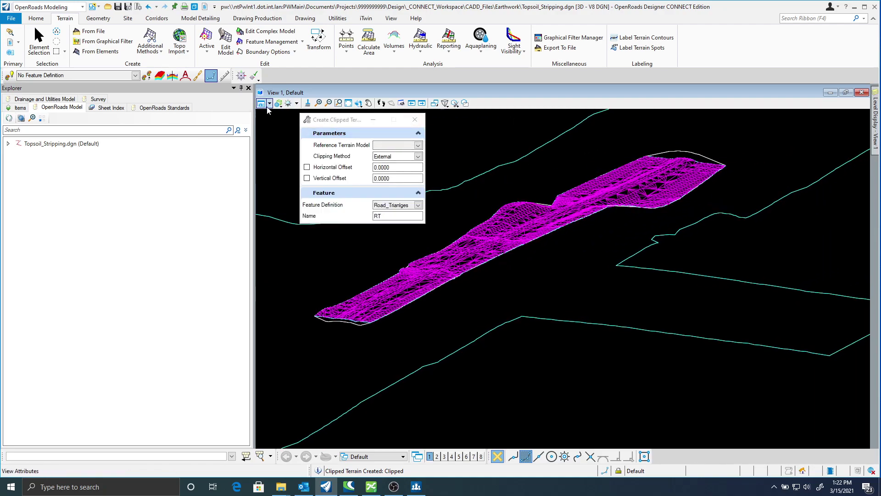
Step: Start Create Delta Terrain Model using Terrain Model to Plane with a 1.0 plane
left_click(163, 57)
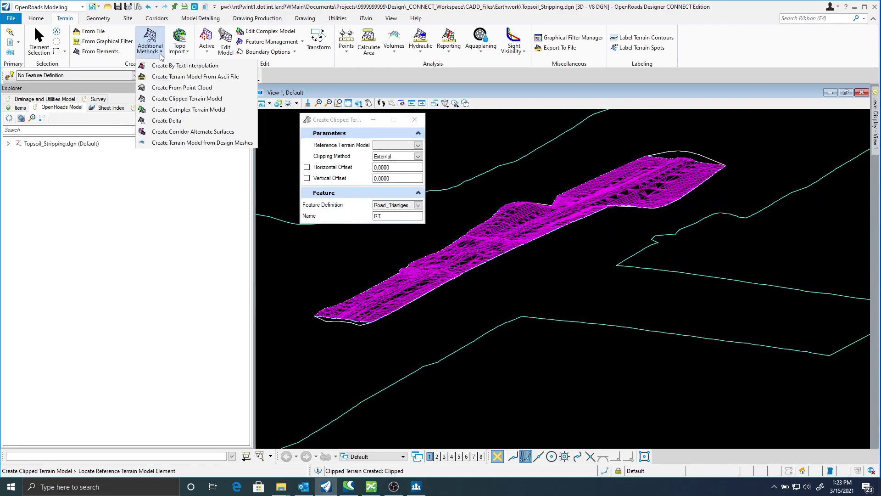
left_click(176, 120)
left_click(465, 145)
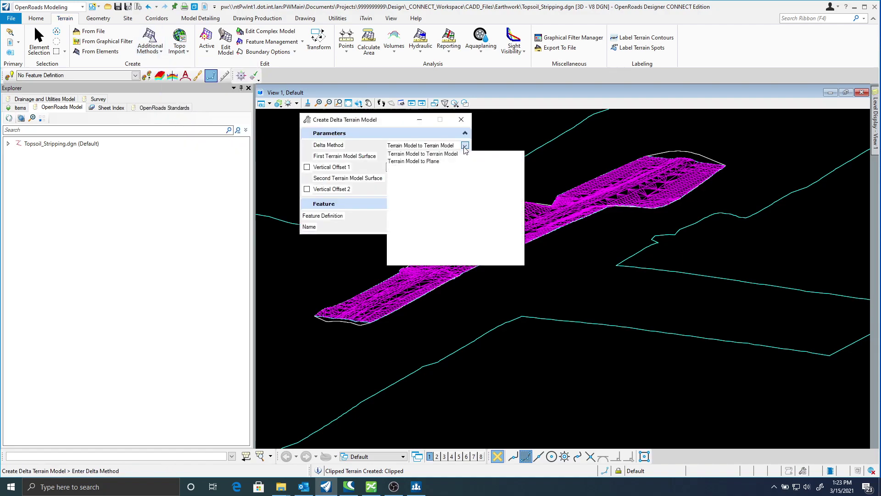
left_click(404, 161)
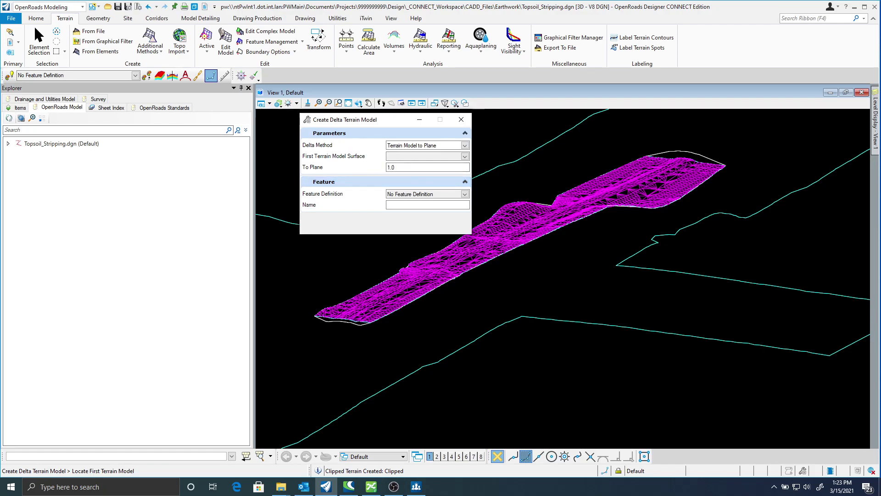
left_click(428, 205)
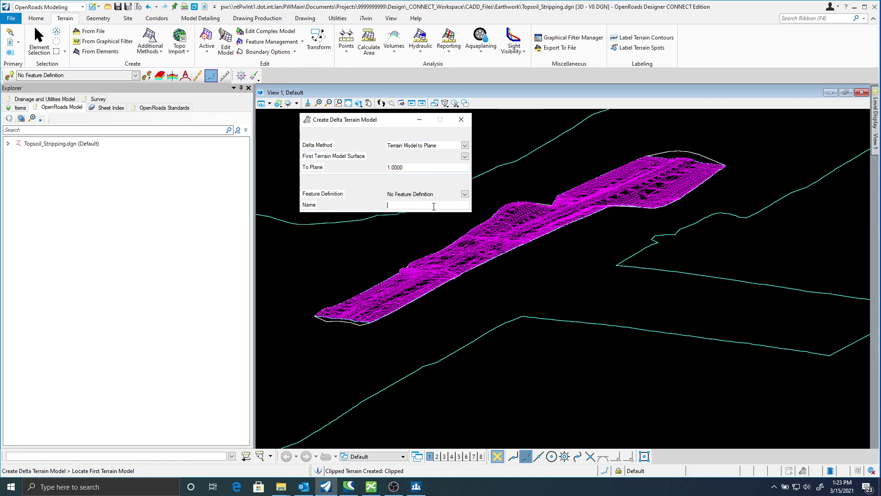
Step: Choose the Road_Trianlges feature definition, pick the Clipped terrain, and create Delta
left_click(465, 196)
left_click(392, 210)
left_click(400, 225)
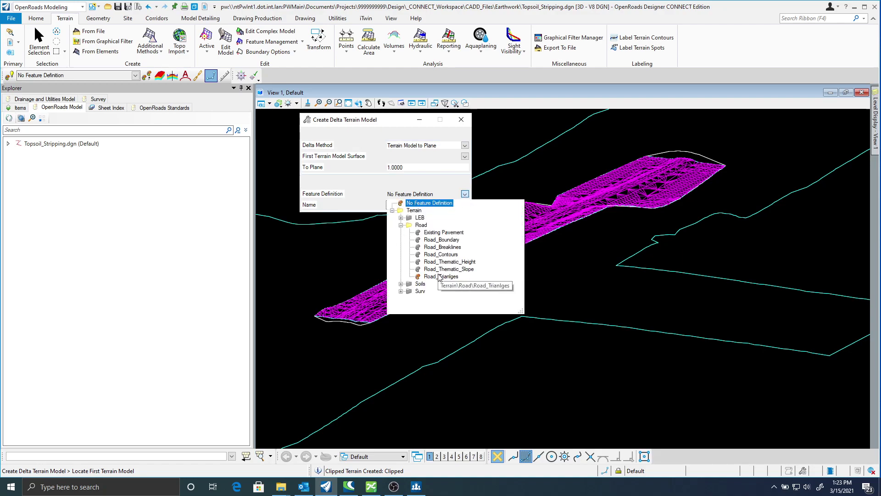
left_click(429, 275)
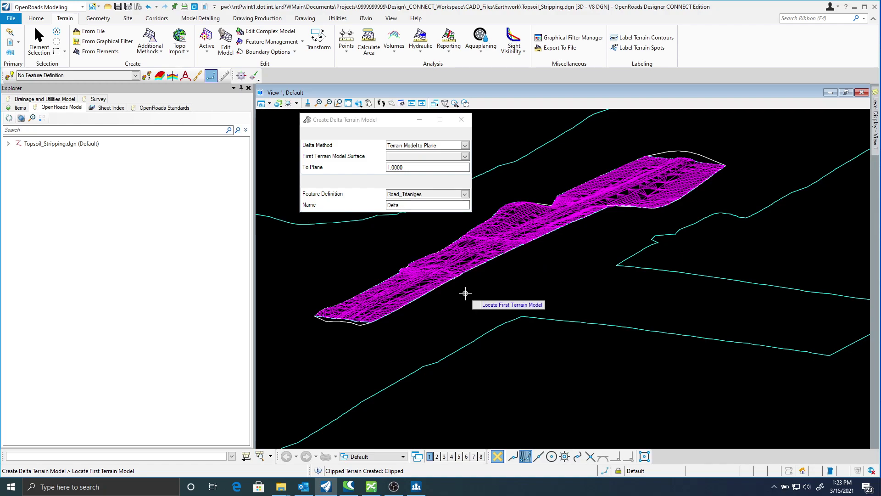
left_click(431, 286)
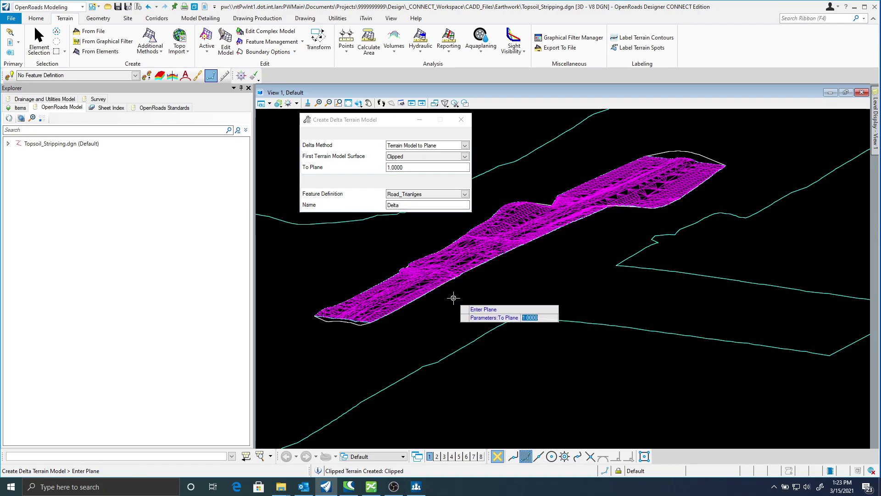
left_click(453, 298)
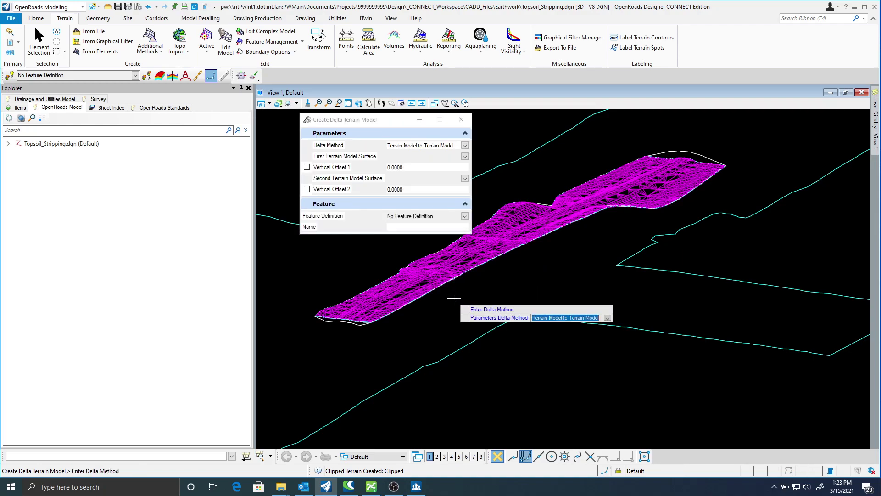
Step: Zoom and pan to the Clipped terrain's edge, then tilt the view side-on
scroll(447, 297, "up", 5)
scroll(401, 292, "up", 2)
middle_click_drag(437, 287, 555, 302)
left_click(358, 103)
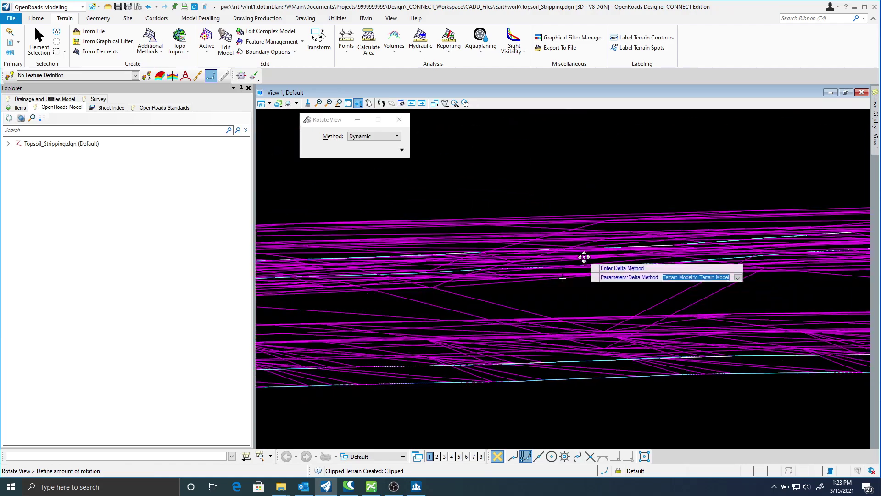
left_click(667, 301)
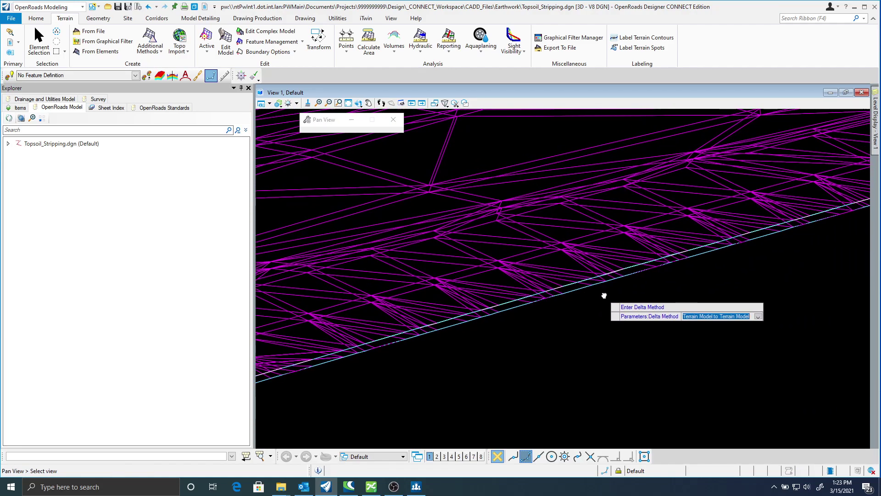
Step: Switch to the Geotechnical workflow
left_click(71, 8)
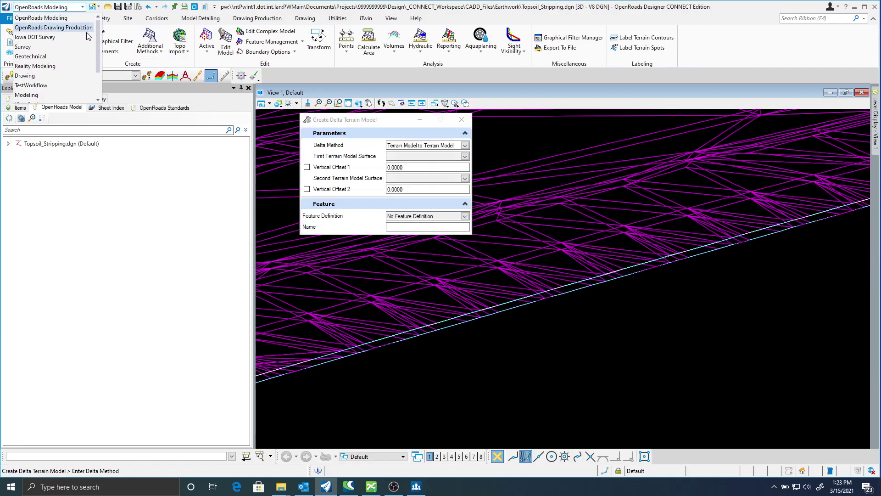
left_click_drag(98, 45, 97, 51)
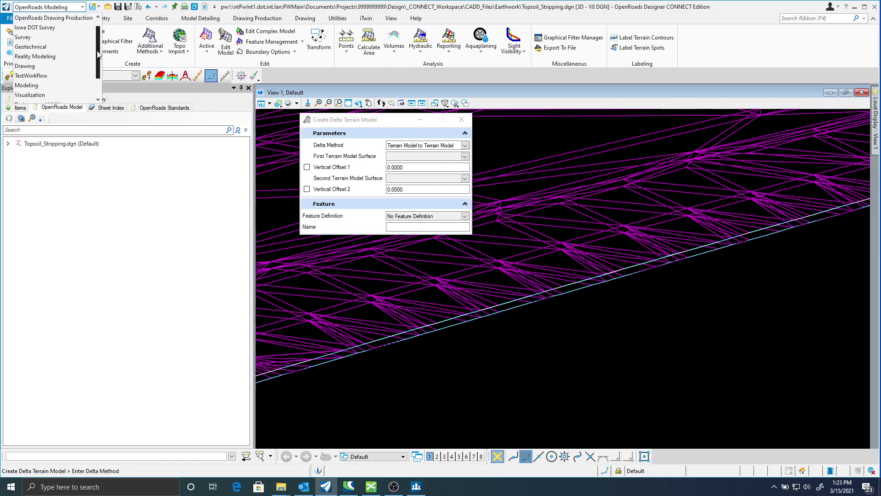
left_click(58, 48)
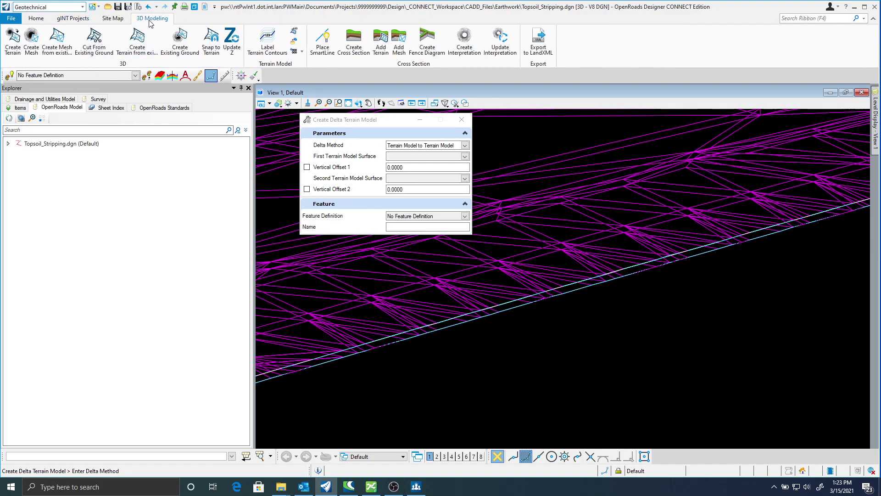
Step: Create a mesh with Clipped as top and Delta as bottom terrain, bounded by the road outline
left_click(58, 54)
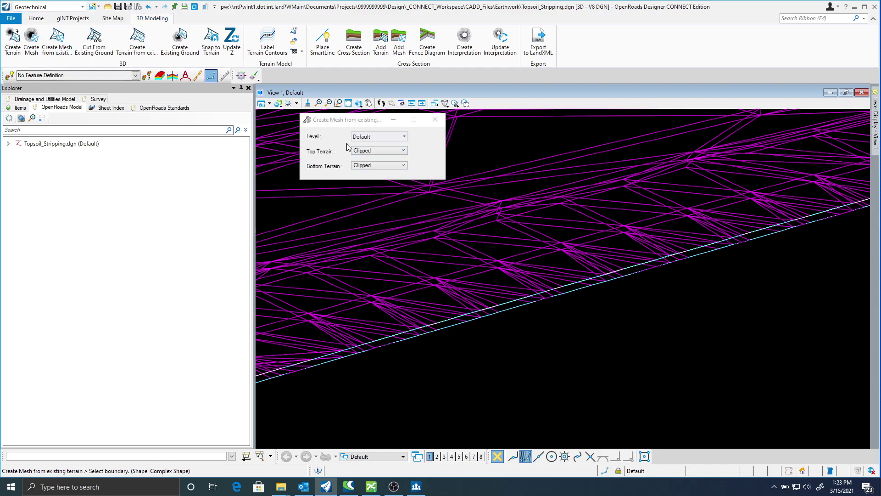
left_click_drag(340, 124, 430, 146)
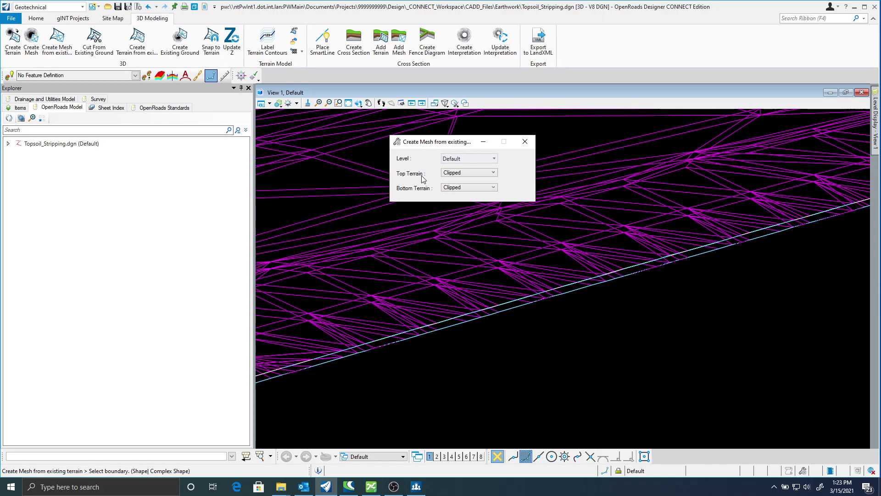
left_click(461, 174)
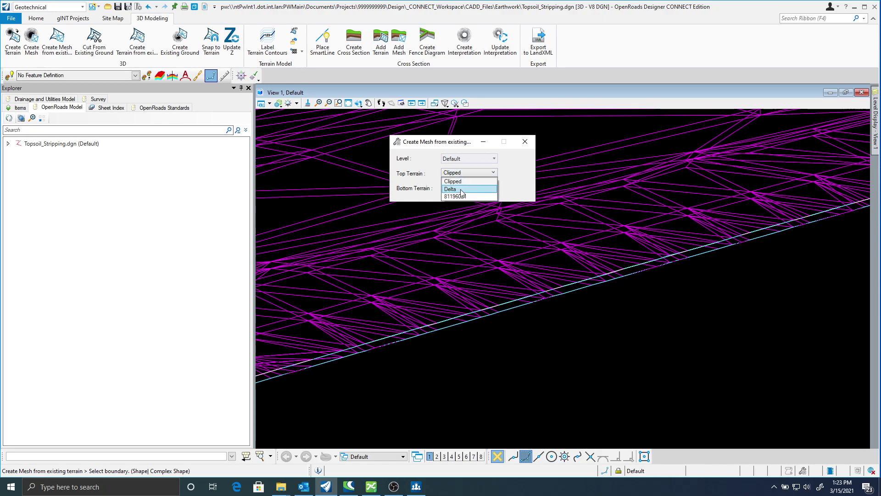
left_click(459, 186)
left_click(461, 187)
left_click(461, 204)
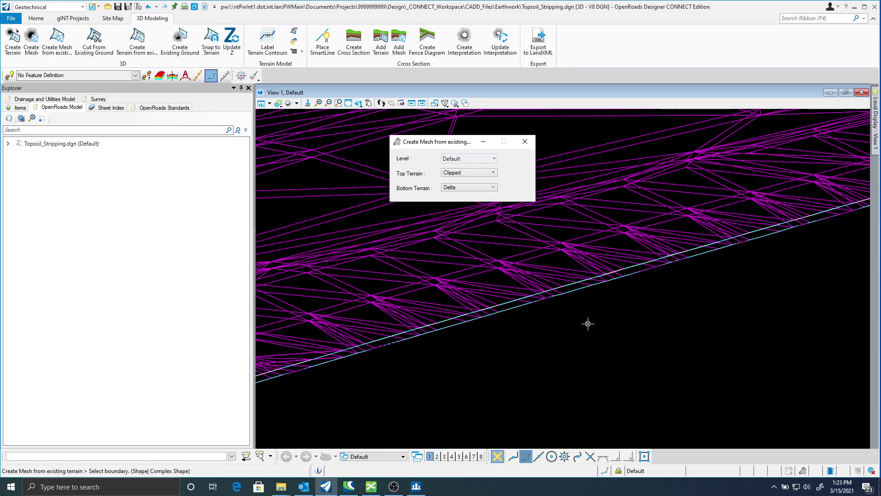
scroll(540, 336, "down", 1)
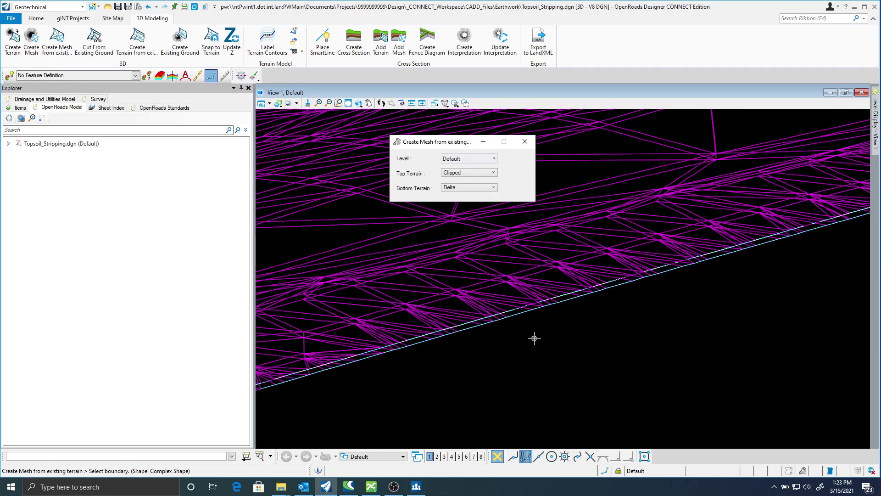
scroll(506, 343, "down", 4)
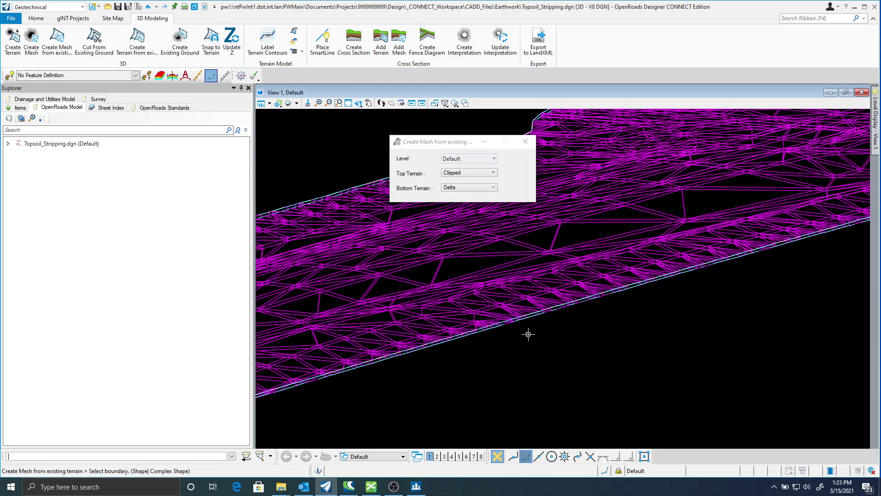
left_click(312, 391)
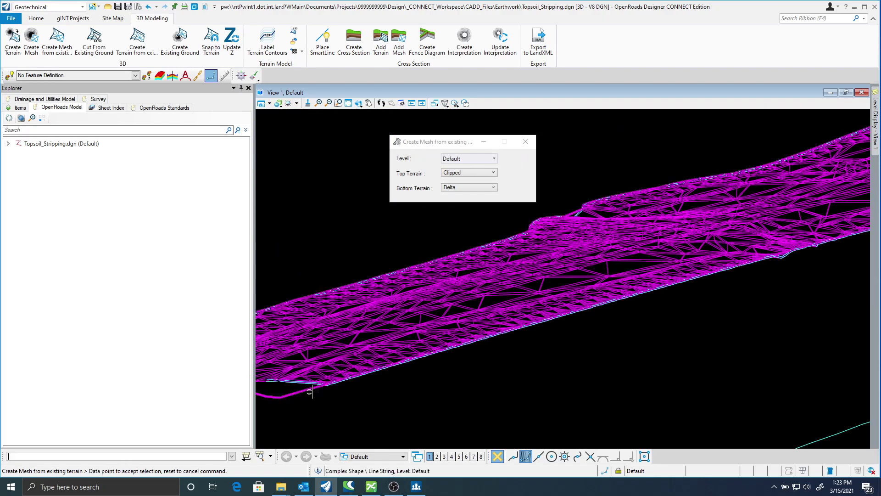
left_click(606, 332)
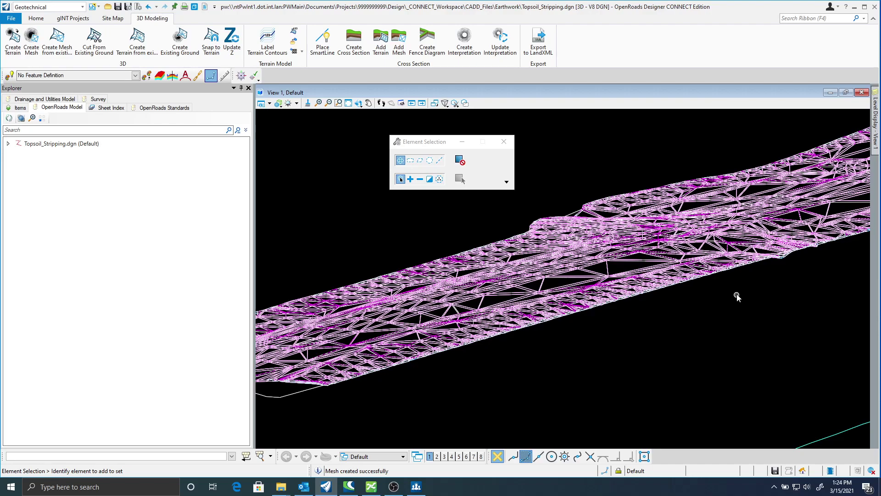
Step: Turn off display of the Terrain level in Level Display
mouse_move(875, 147)
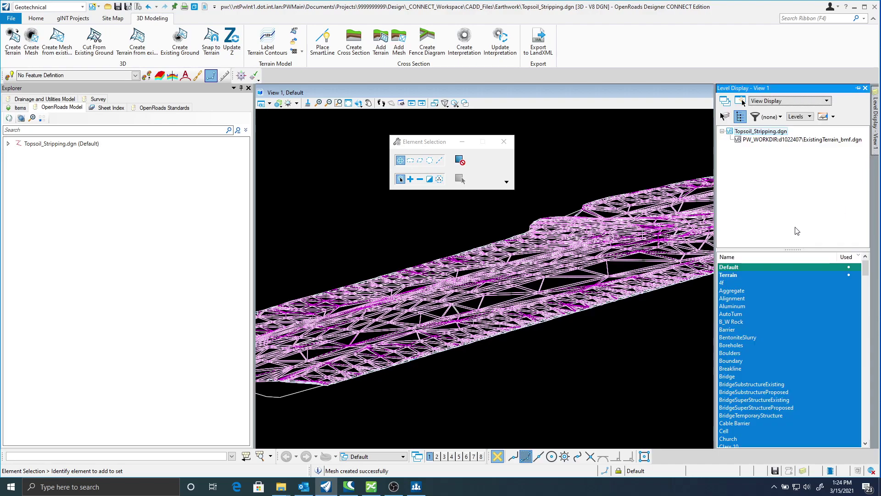
left_click(849, 259)
left_click(849, 259)
left_click(734, 275)
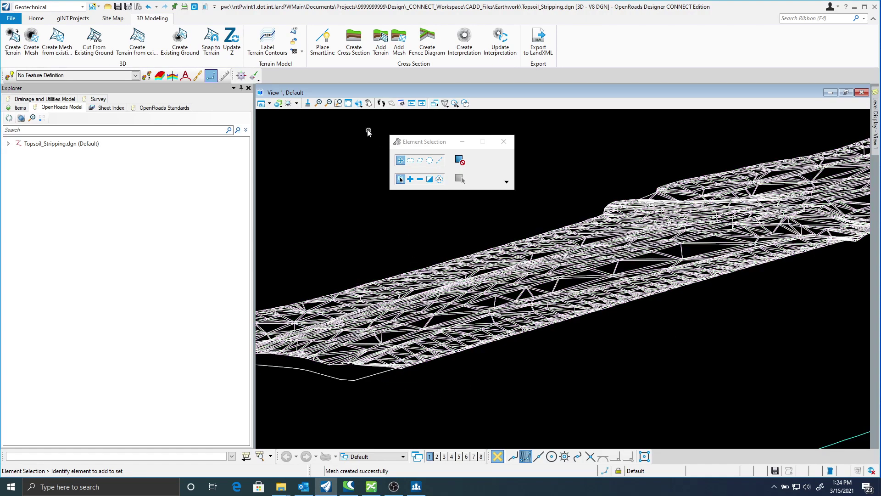
Step: Rotate and pan the view to bring the white mesh fully into view
left_click(359, 105)
left_click(402, 205)
left_click(366, 218)
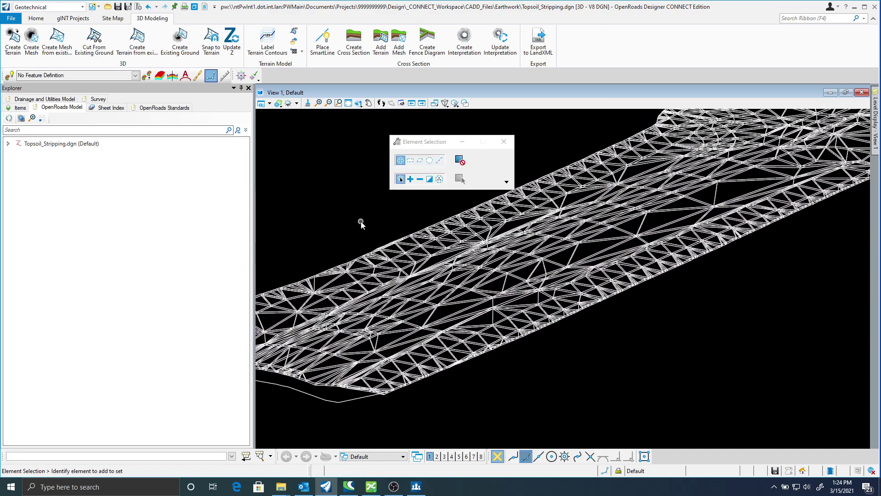
middle_click_drag(356, 207, 390, 253)
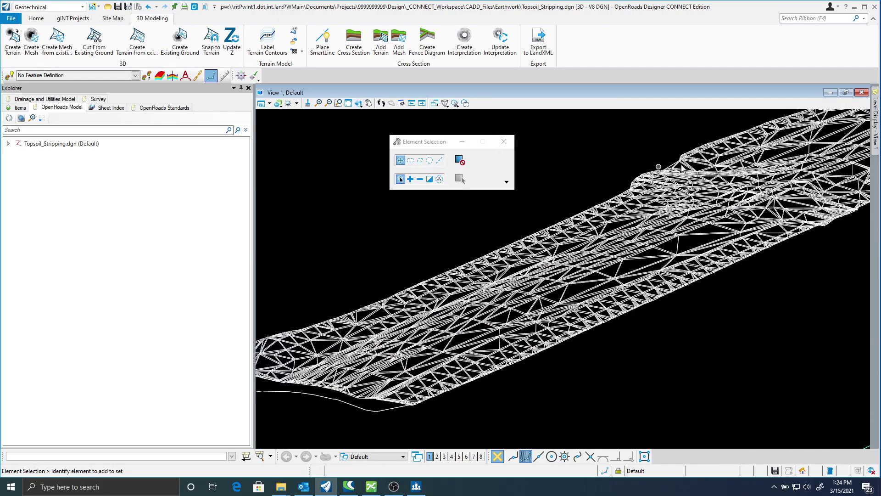
Step: Start Set Feature Definition via search with type Mesh and definition SubstrataTopsoil
left_click(785, 17)
type("set")
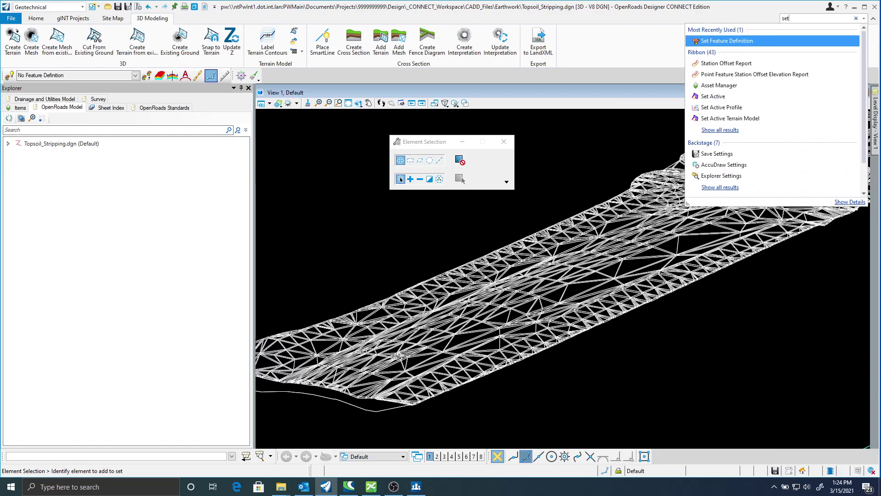
left_click(734, 41)
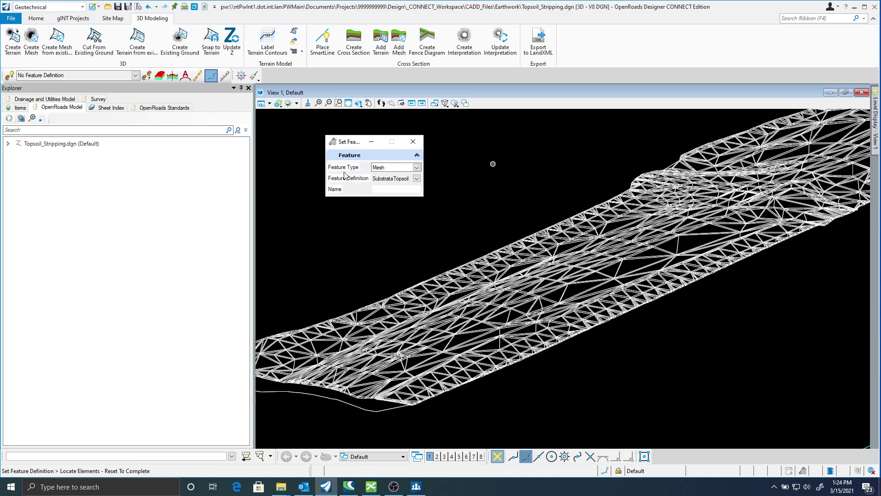
left_click(416, 167)
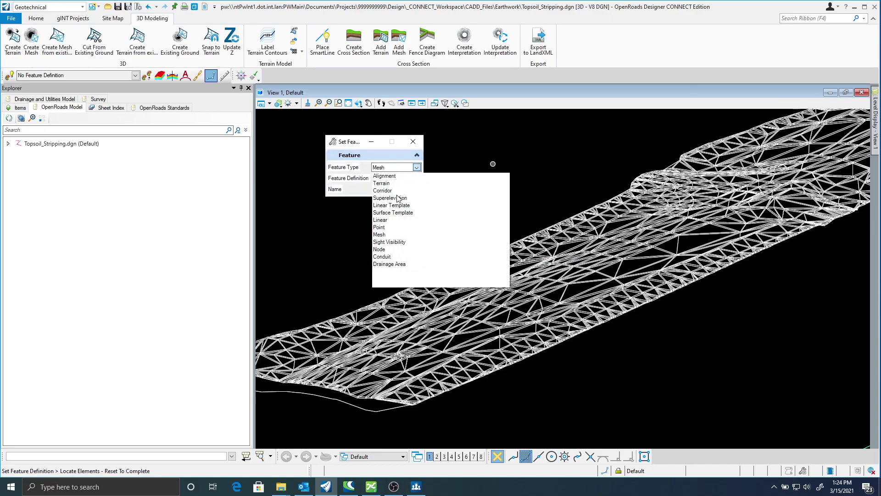
left_click(379, 235)
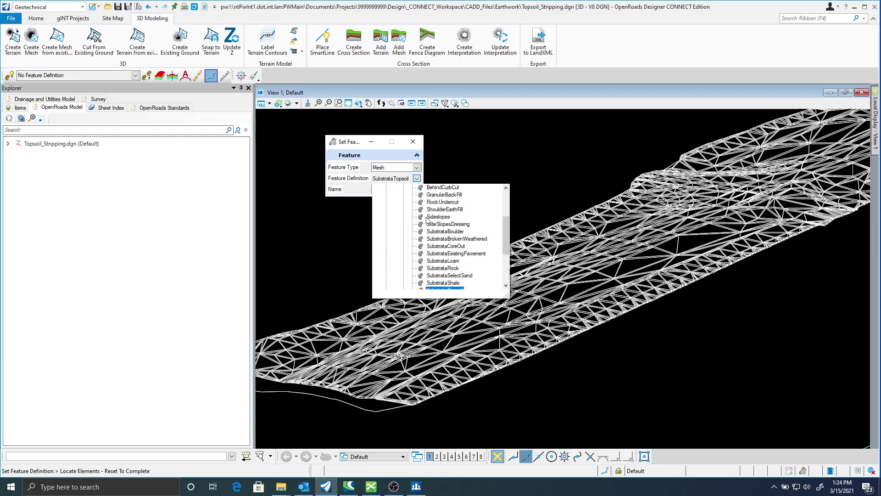
left_click_drag(505, 246, 506, 263)
left_click(513, 257)
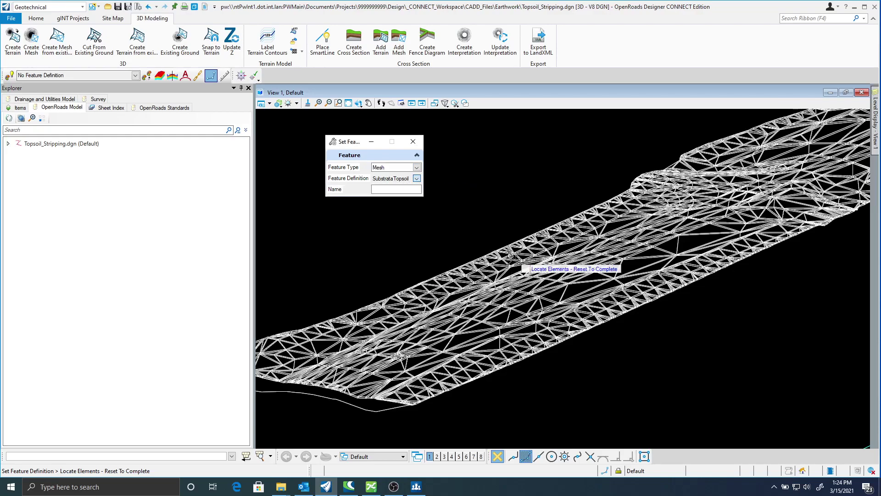
left_click(416, 178)
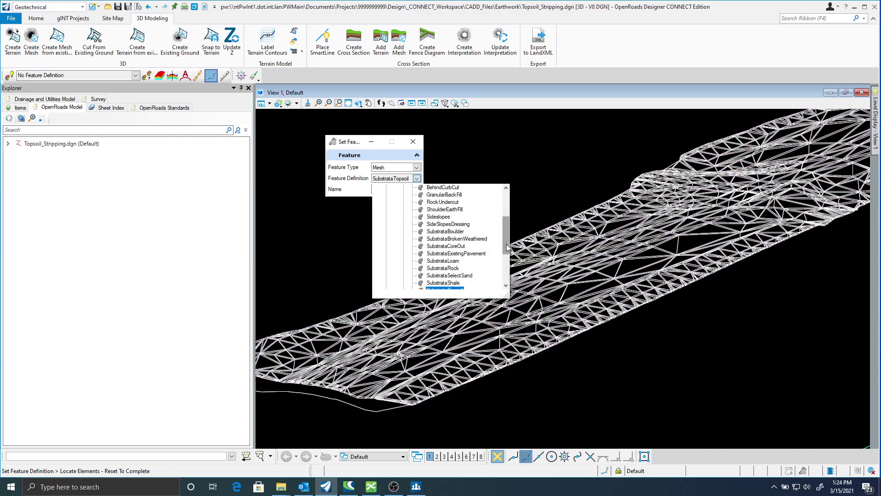
left_click_drag(506, 246, 507, 209)
left_click(404, 246)
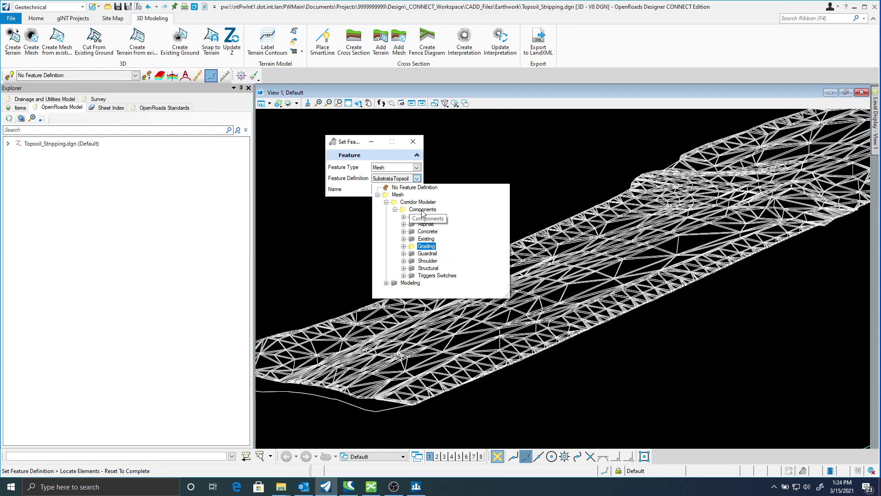
left_click(403, 246)
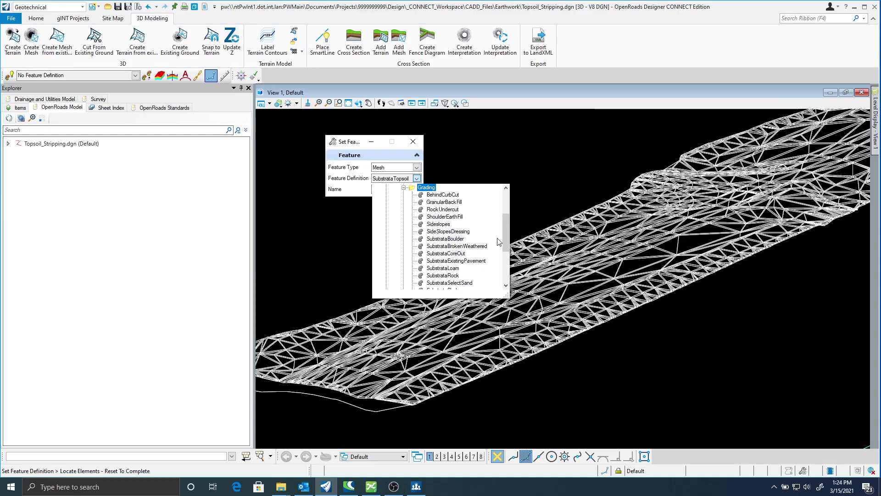
left_click_drag(505, 239, 505, 255)
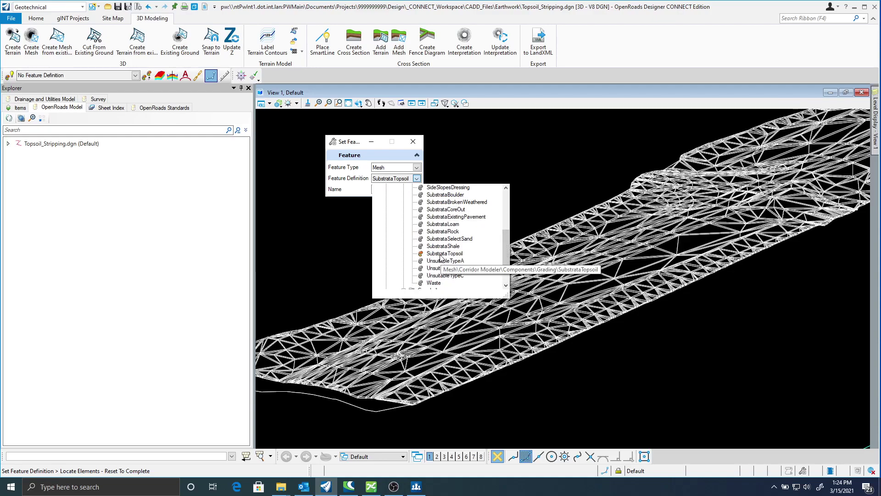
left_click(441, 254)
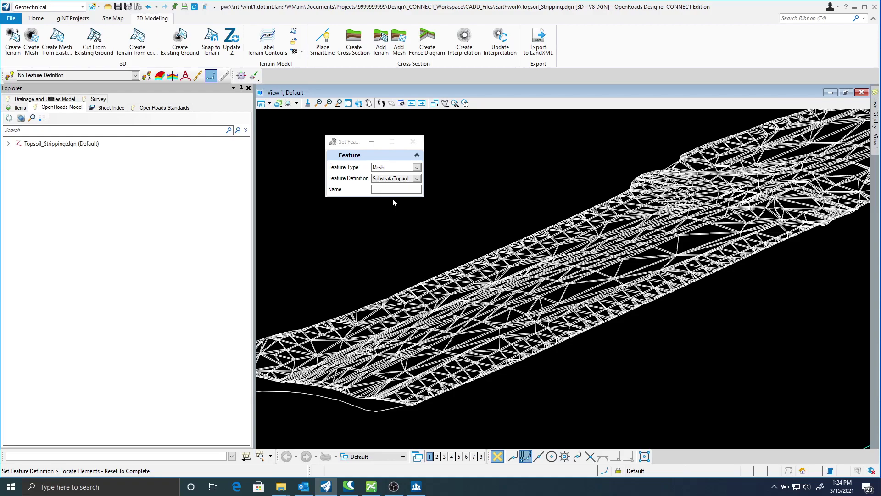
Step: Name the feature Topsoil Stripping and apply it to the terrain mesh
left_click(391, 190)
type("Topsoil Stripping")
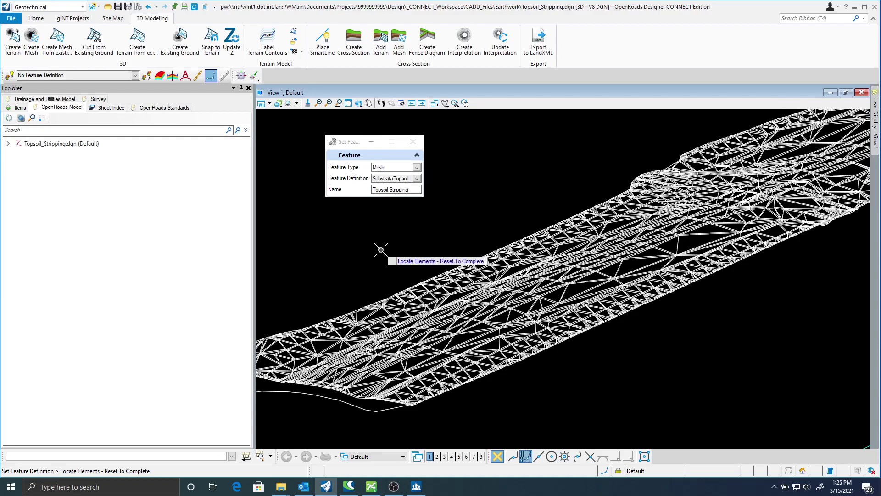
left_click(385, 316)
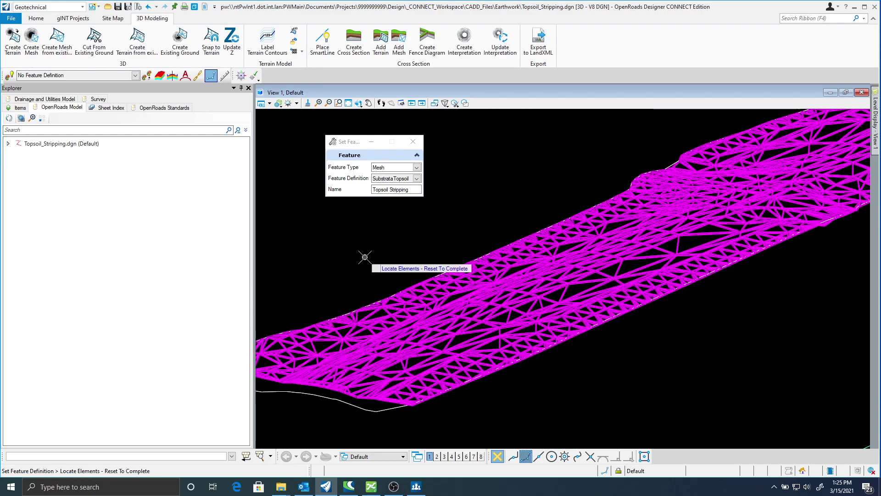
right_click(373, 254)
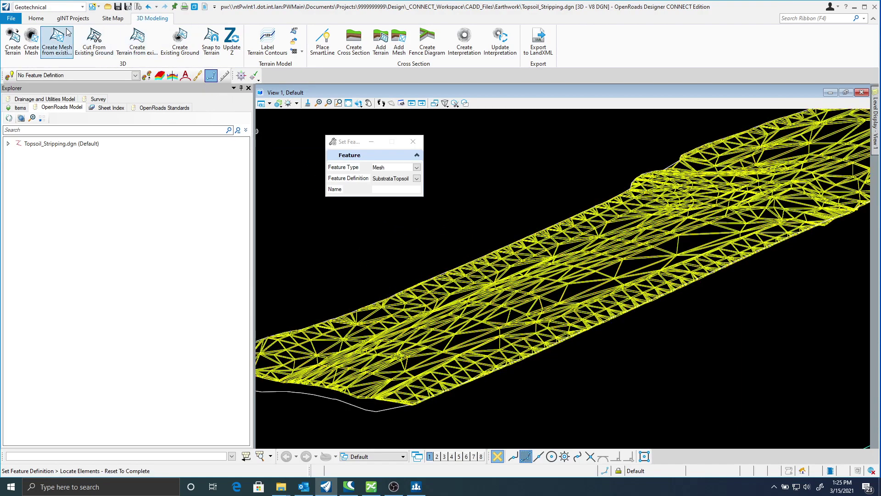
Step: Switch the workflow to OpenRoads Modeling and pan the mesh into view
left_click(82, 7)
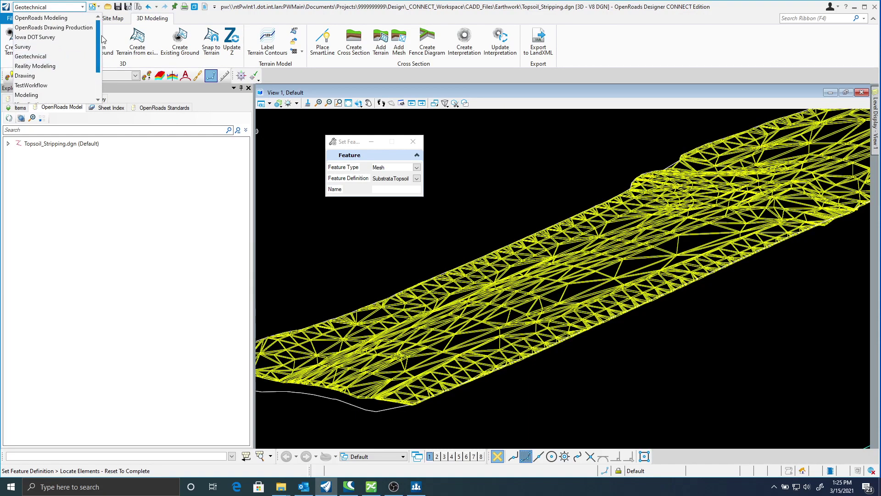
left_click(41, 17)
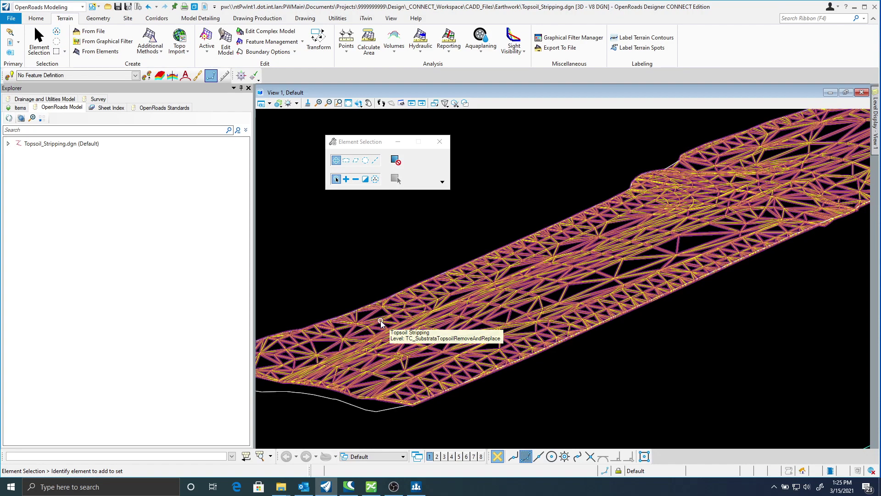
scroll(339, 273, "down", 1)
middle_click_drag(340, 273, 406, 244)
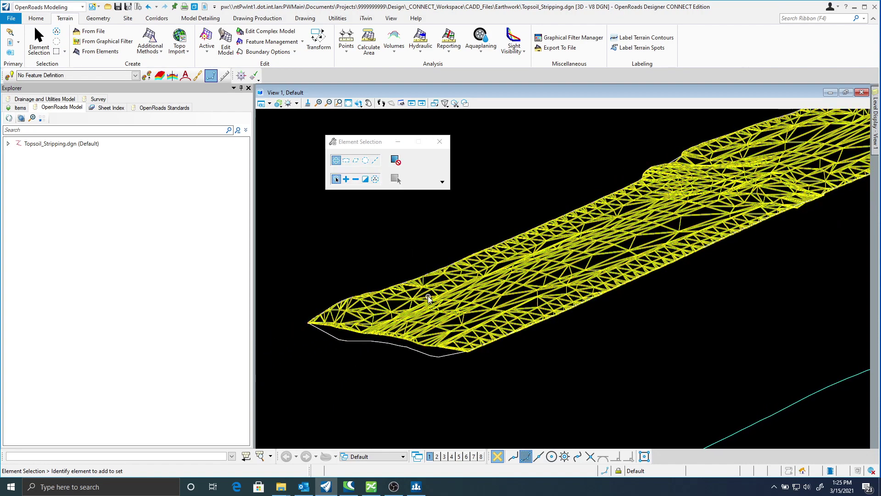
scroll(427, 295, "up", 1)
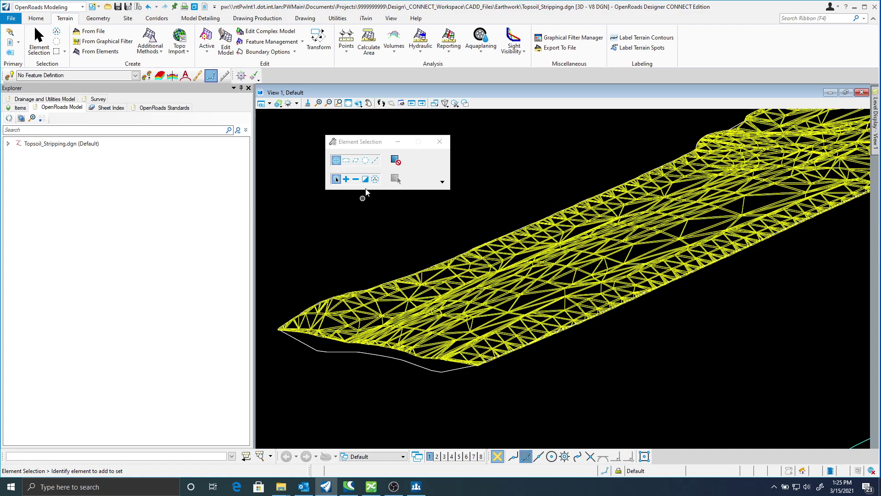
Step: Rotate the view to show the mesh's pointed end, then bring up the Drawing tools
left_click(359, 103)
middle_click_drag(498, 179, 488, 184, "shift")
right_click(488, 185)
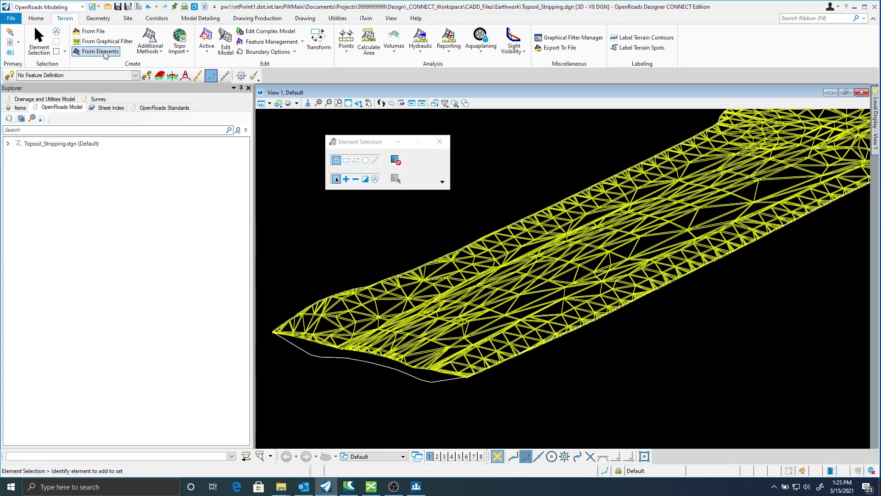
left_click(306, 18)
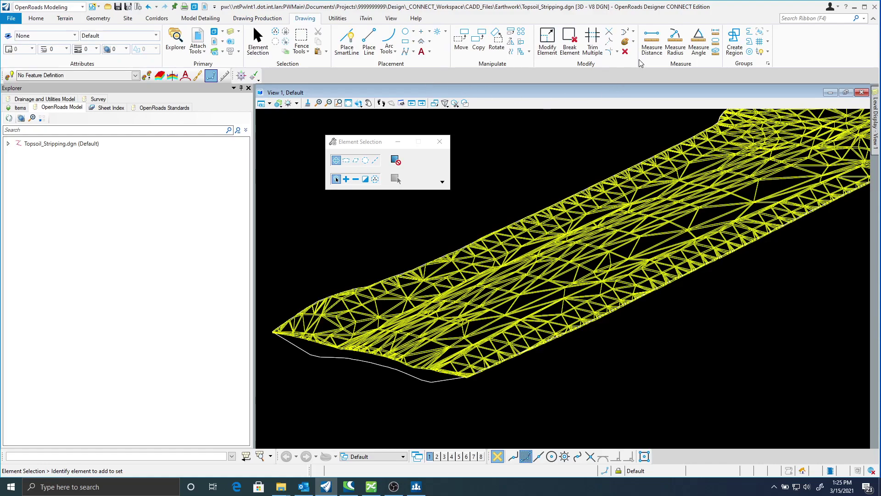
Step: With Change Attributes Level set to TC_SubstrataTopsoil, apply it to the Topsoil Stripping mesh
left_click(624, 42)
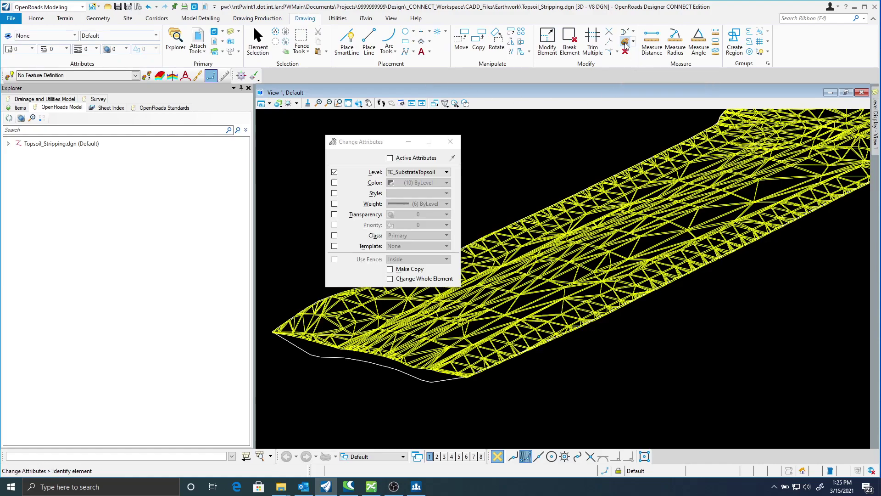
left_click_drag(379, 142, 350, 119)
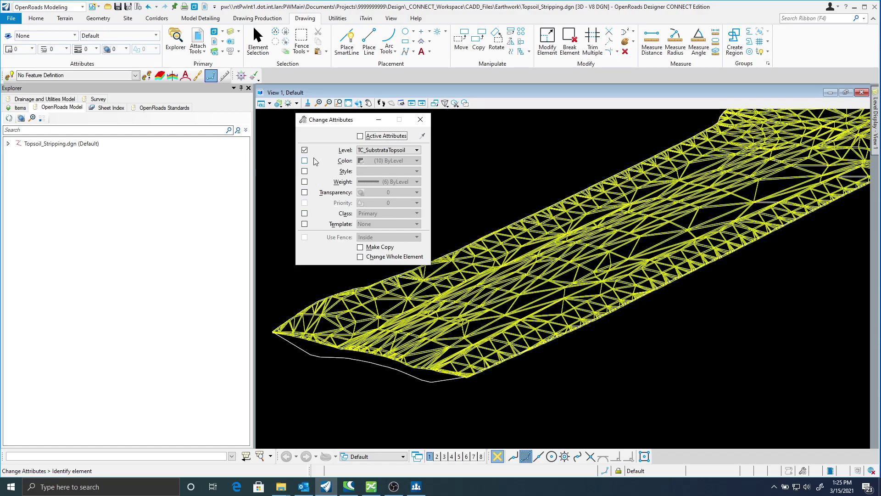
left_click(410, 150)
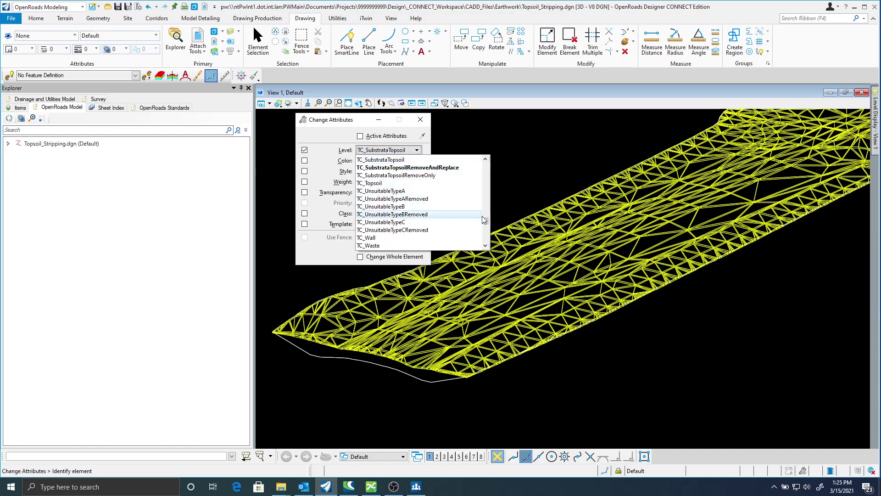
double_click(486, 159)
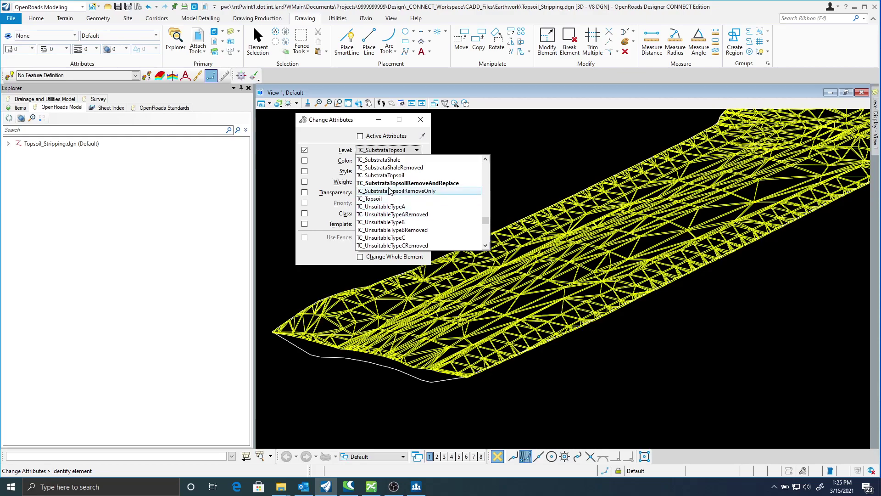
left_click(385, 176)
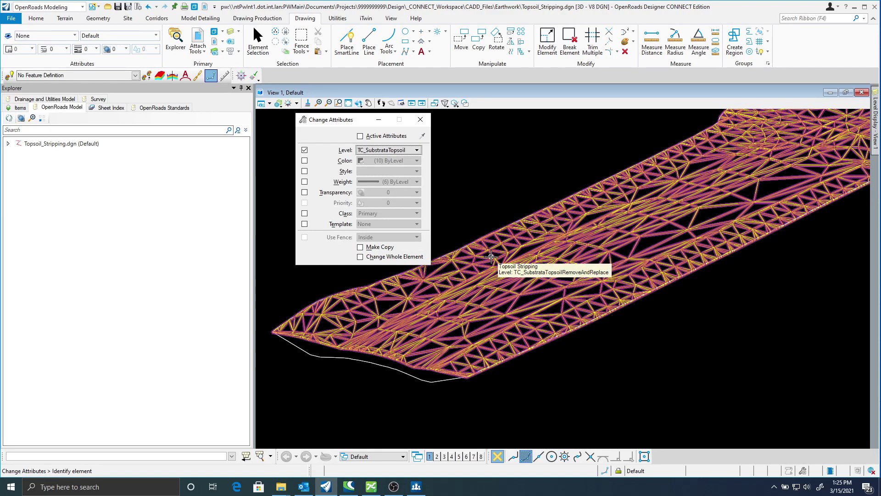
left_click(490, 255)
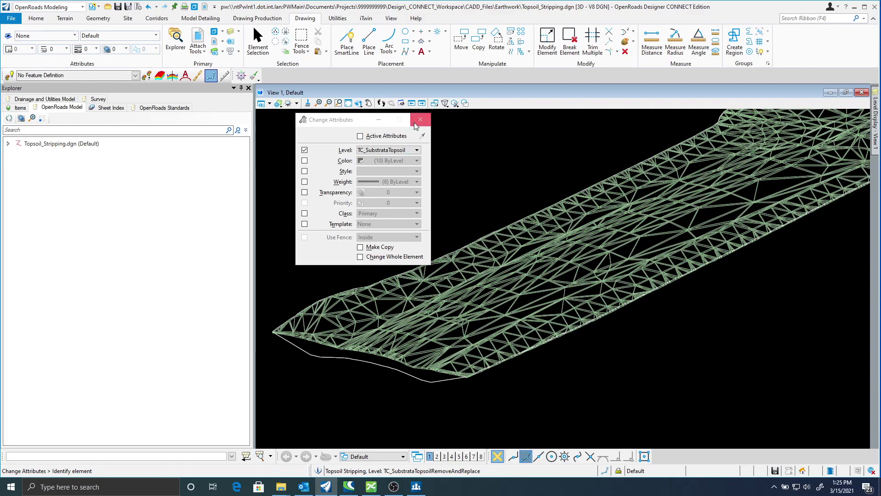
left_click(259, 45)
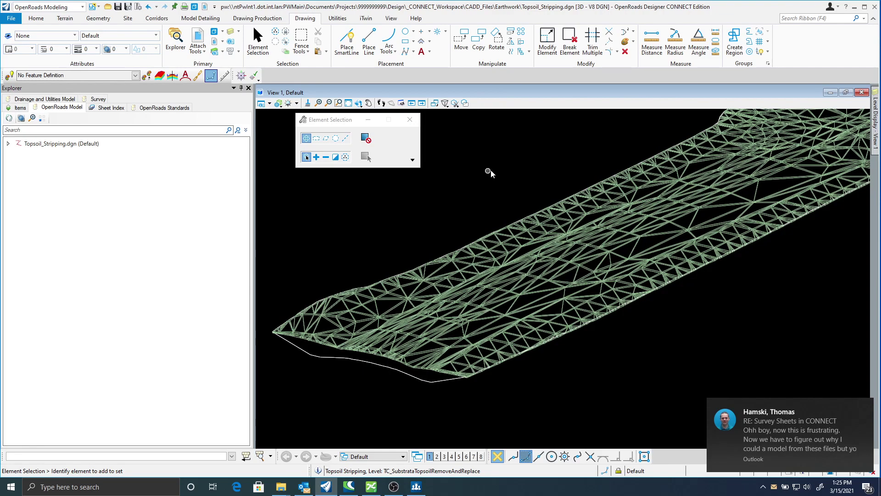
middle_click_drag(521, 154, 465, 236)
scroll(459, 202, "down", 1)
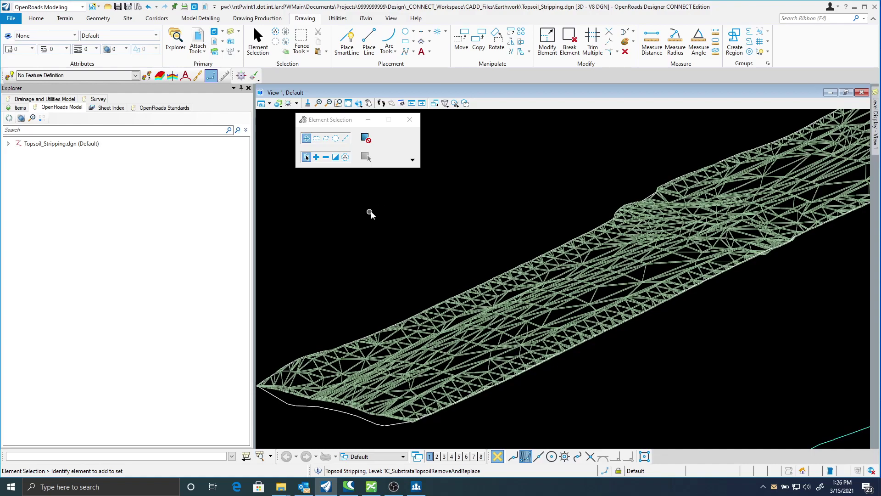
mouse_move(400, 224)
middle_mouse_down("shift")
mouse_move(440, 232)
mouse_move(446, 224)
mouse_move(401, 212)
mouse_move(392, 226)
middle_mouse_up("shift")
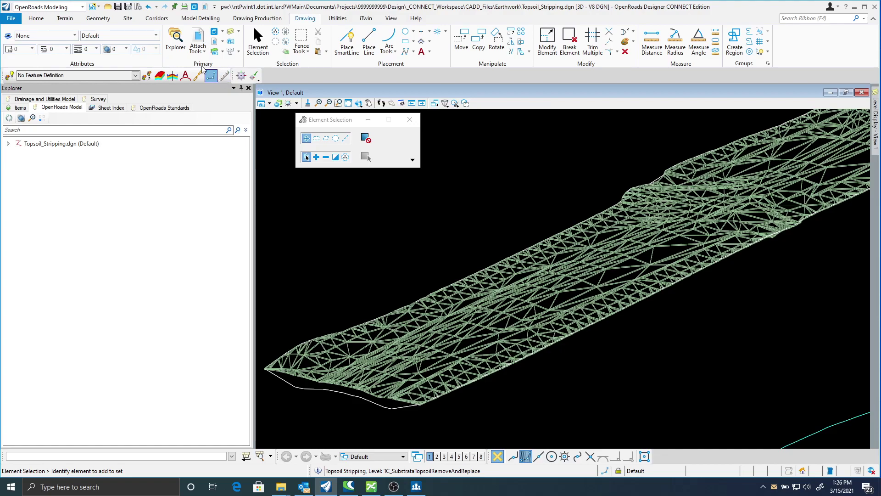
Step: Detach the ExistingTerrain_bmf.dgn reference, confirming both prompts, and close the References list
left_click(198, 40)
right_click(183, 221)
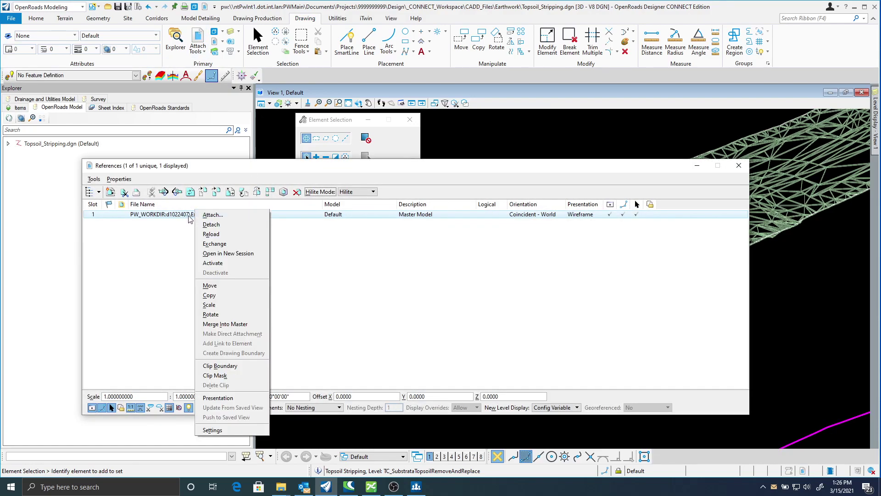
left_click(225, 233)
left_click(469, 198)
left_click(476, 281)
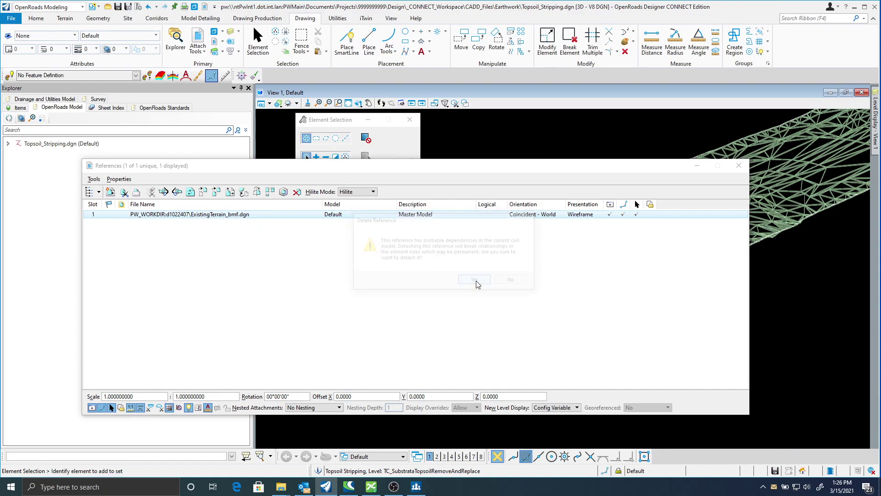
left_click(738, 165)
scroll(529, 218, "down", 2)
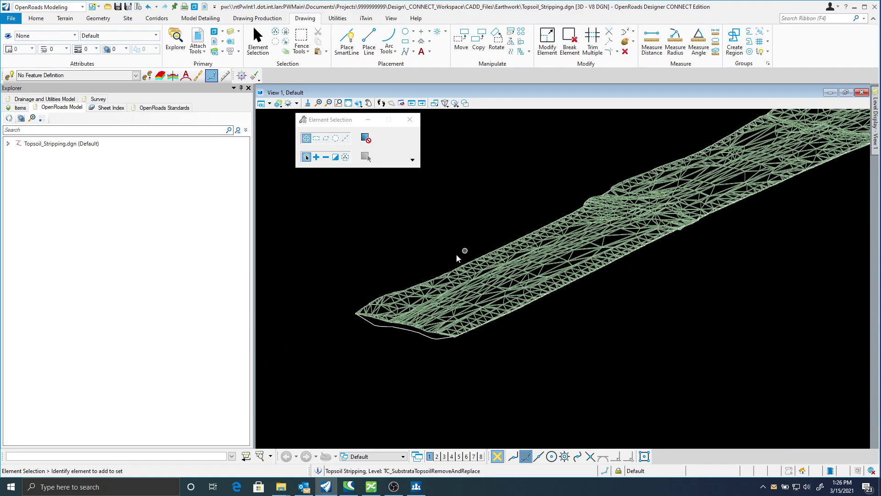
scroll(424, 266, "down", 3)
scroll(413, 265, "up", 3)
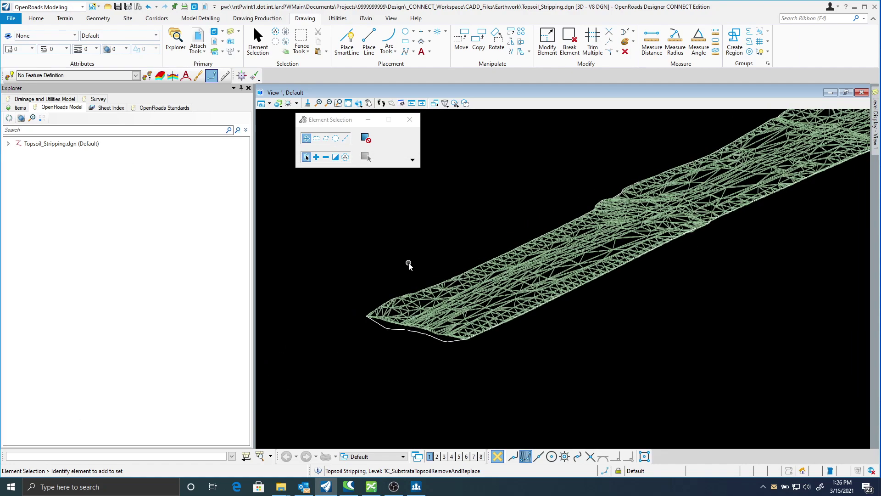
Step: Delete the Delta terrain model under Terrain Models > Road_Trianges in Explorer
left_click(8, 143)
left_click(17, 166)
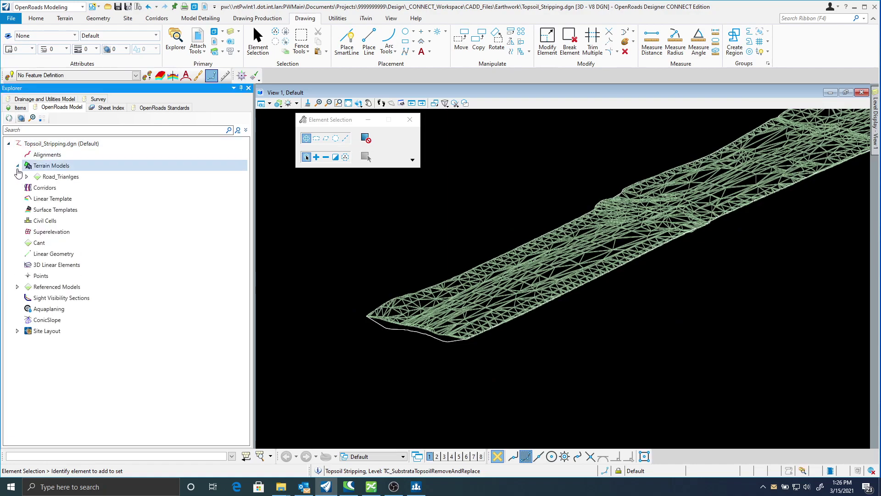
left_click(26, 176)
left_click(62, 189)
left_click(59, 199)
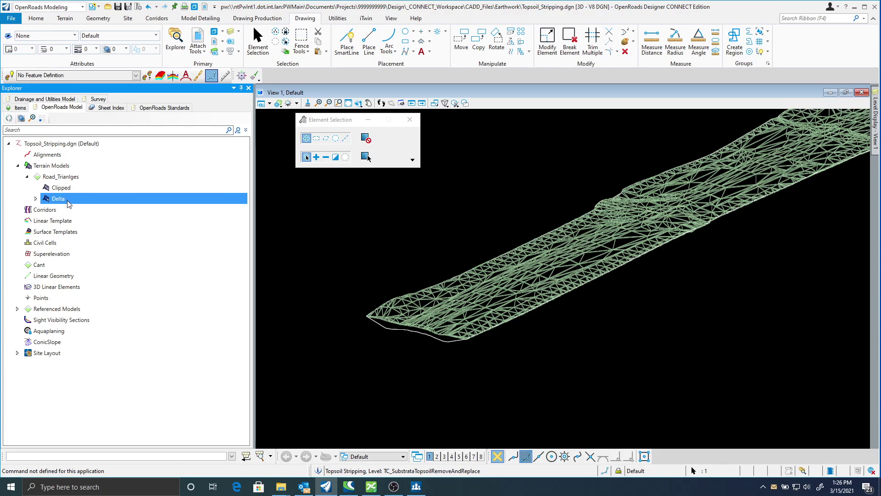
right_click(63, 199)
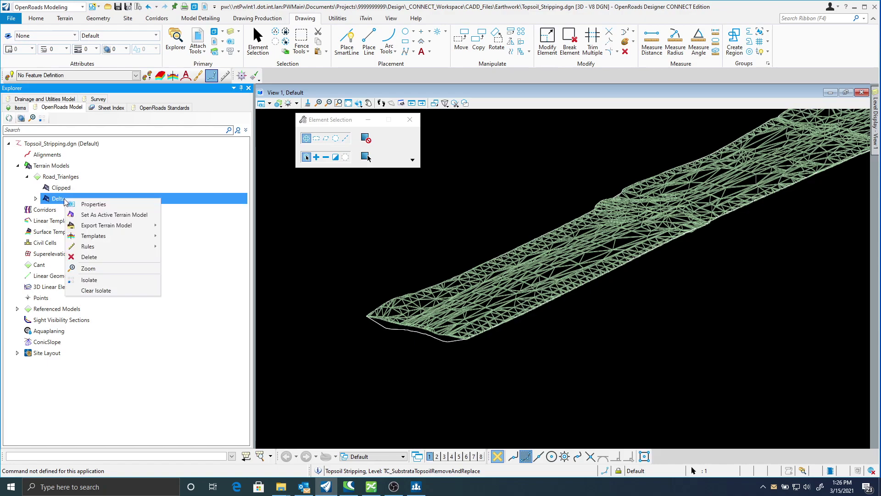
left_click(89, 257)
left_click(17, 165)
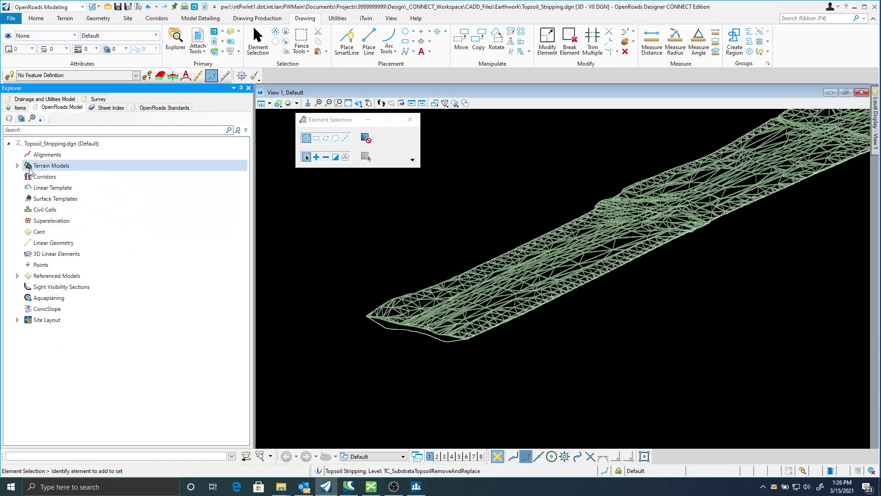
Step: Select the white boundary shape around the mesh and delete it
left_click(401, 320)
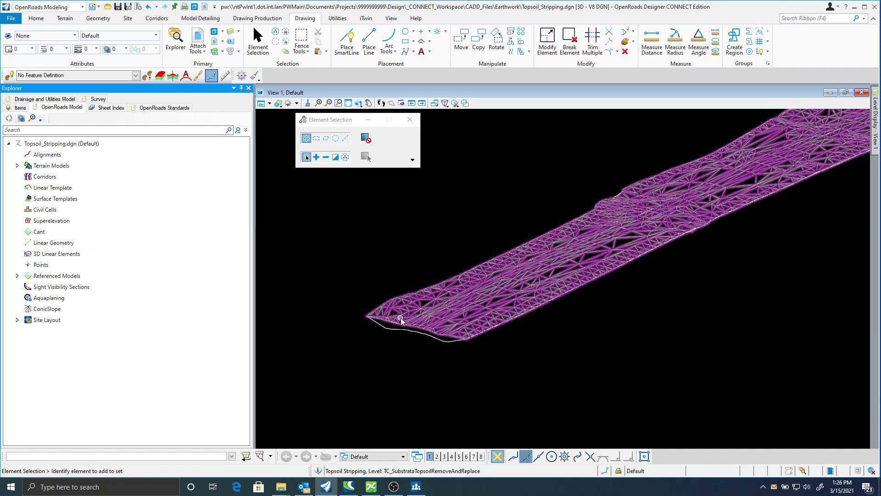
left_click(392, 331)
mouse_move(385, 329)
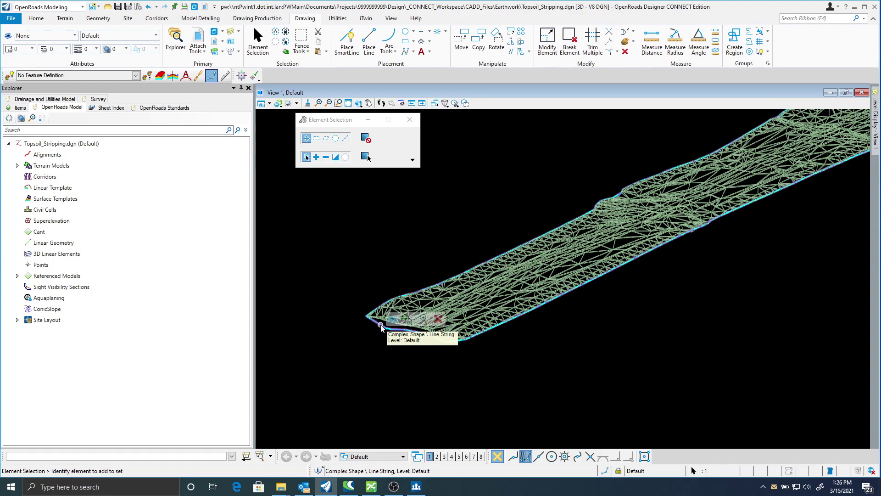
left_click(438, 320)
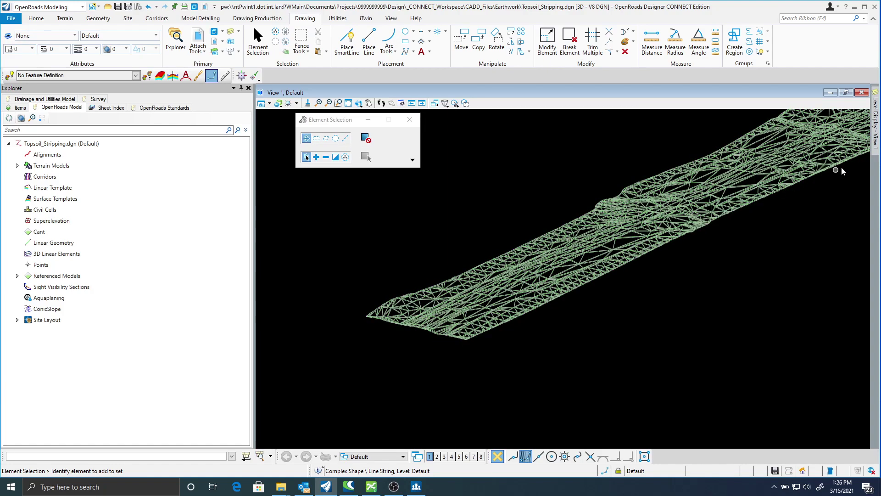
Step: Sort Level Display by Used, select the Clipped terrain on level Terrain, and delete it
mouse_move(877, 138)
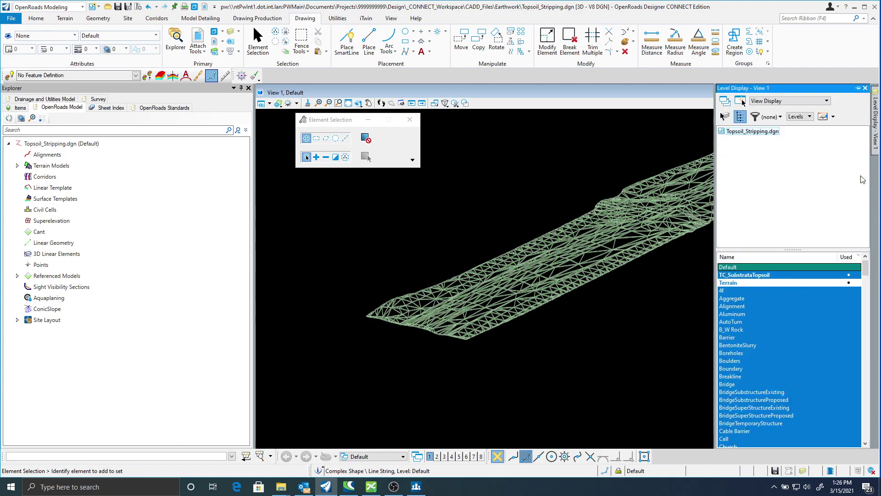
left_click(847, 257)
left_click(743, 276)
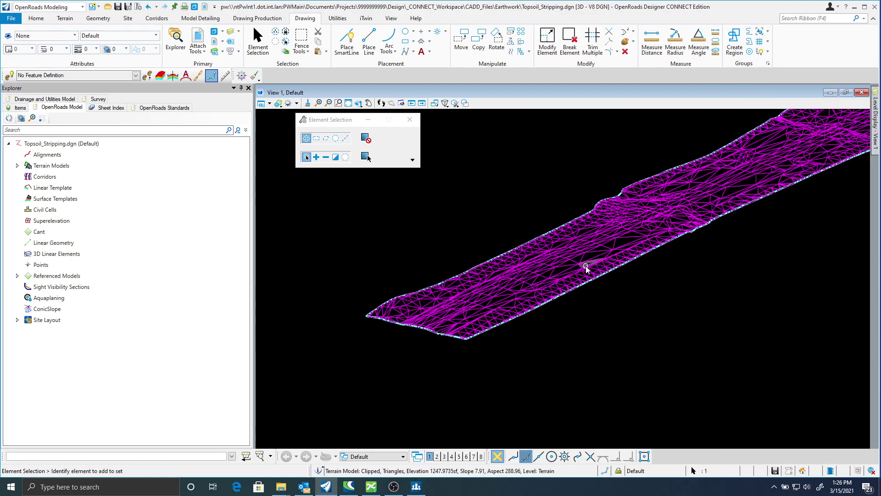
left_click(601, 265)
left_click(660, 260)
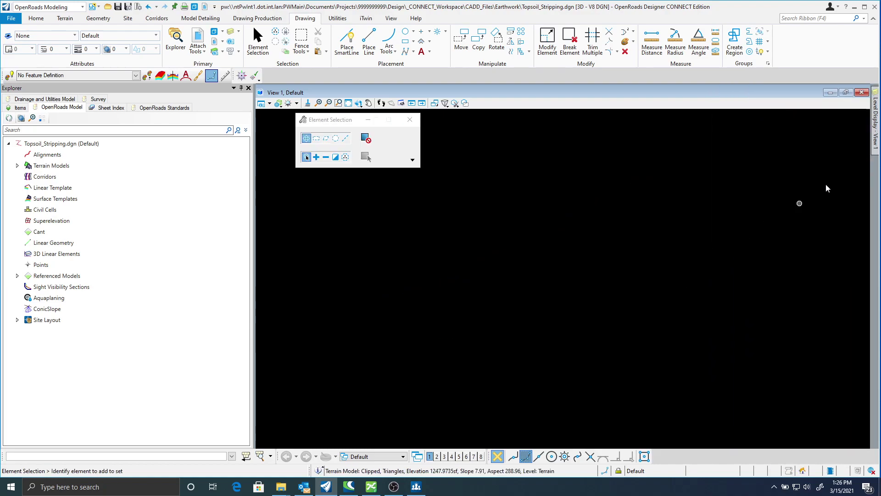
Step: Check that the Topsoil Stripping mesh remains on level TC_SubstrataTopsoil
mouse_move(871, 143)
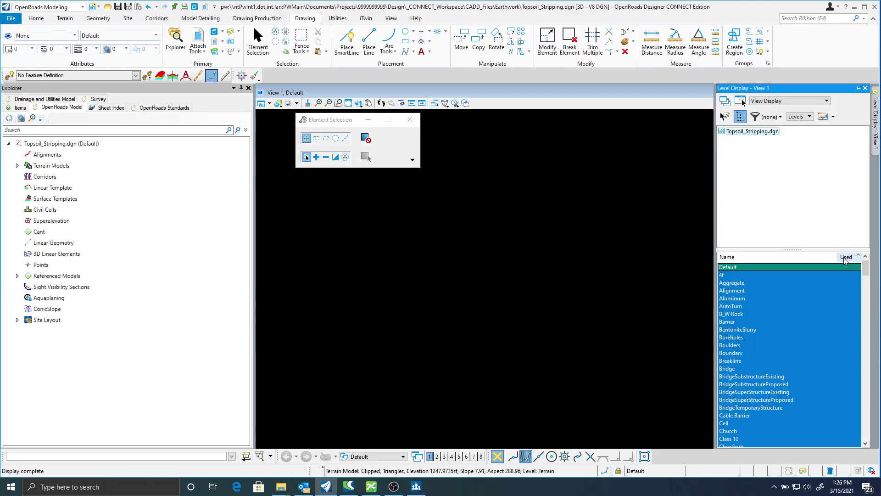
left_click(754, 267)
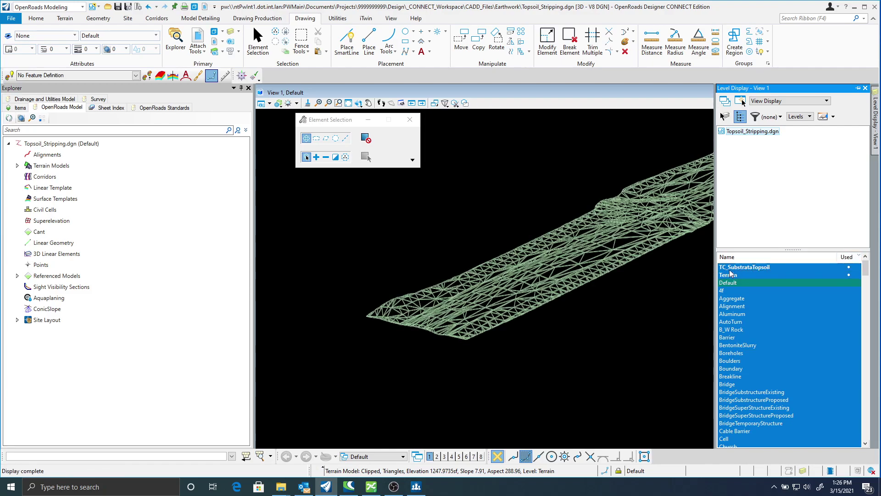
left_click(528, 305)
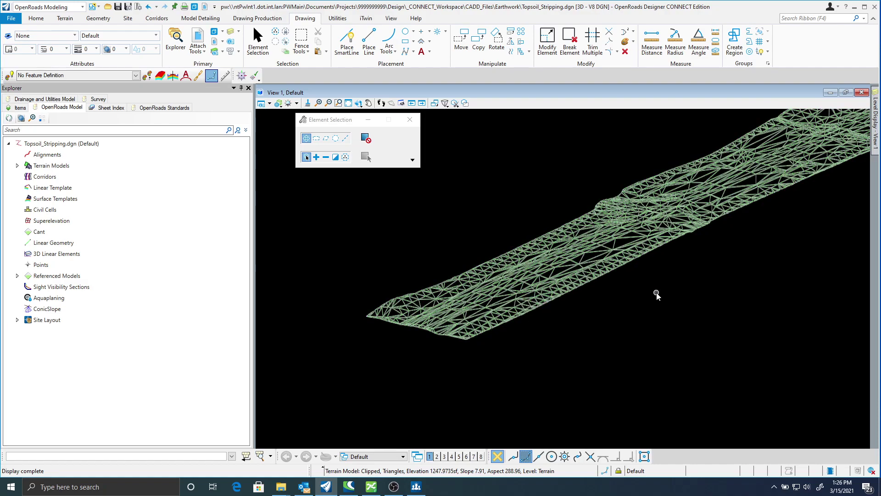
scroll(674, 291, "down", 2)
middle_click_drag(687, 286, 508, 330)
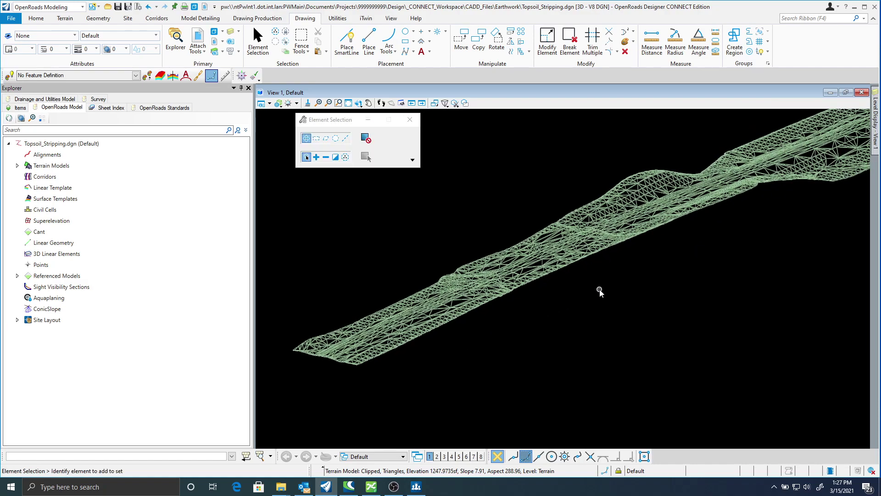
middle_click_drag(562, 278, 482, 247, "shift")
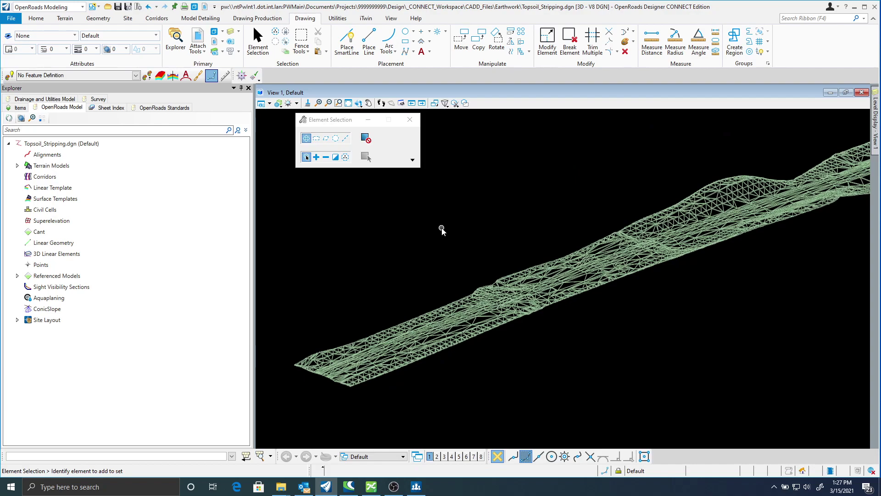